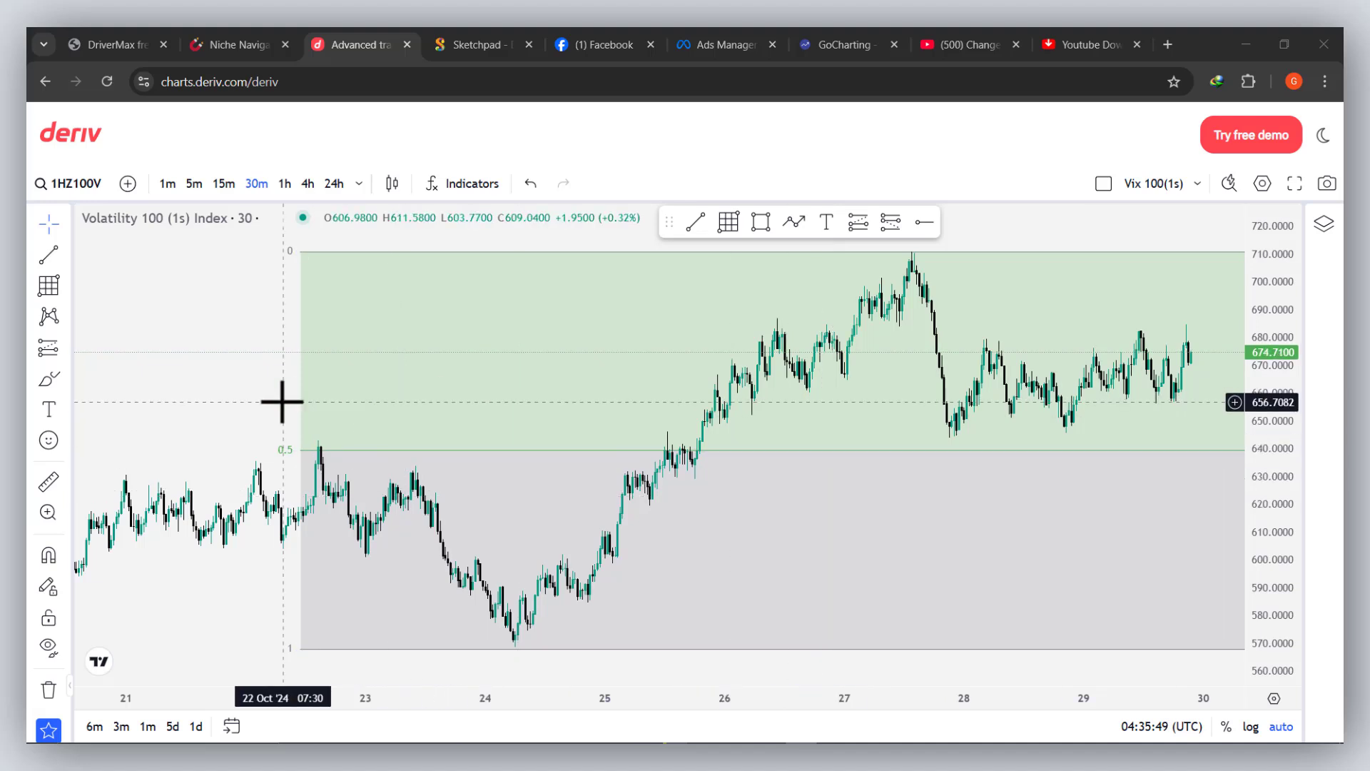
Step: Load the saved chart layout Vix 100
drag(282, 402, 770, 425)
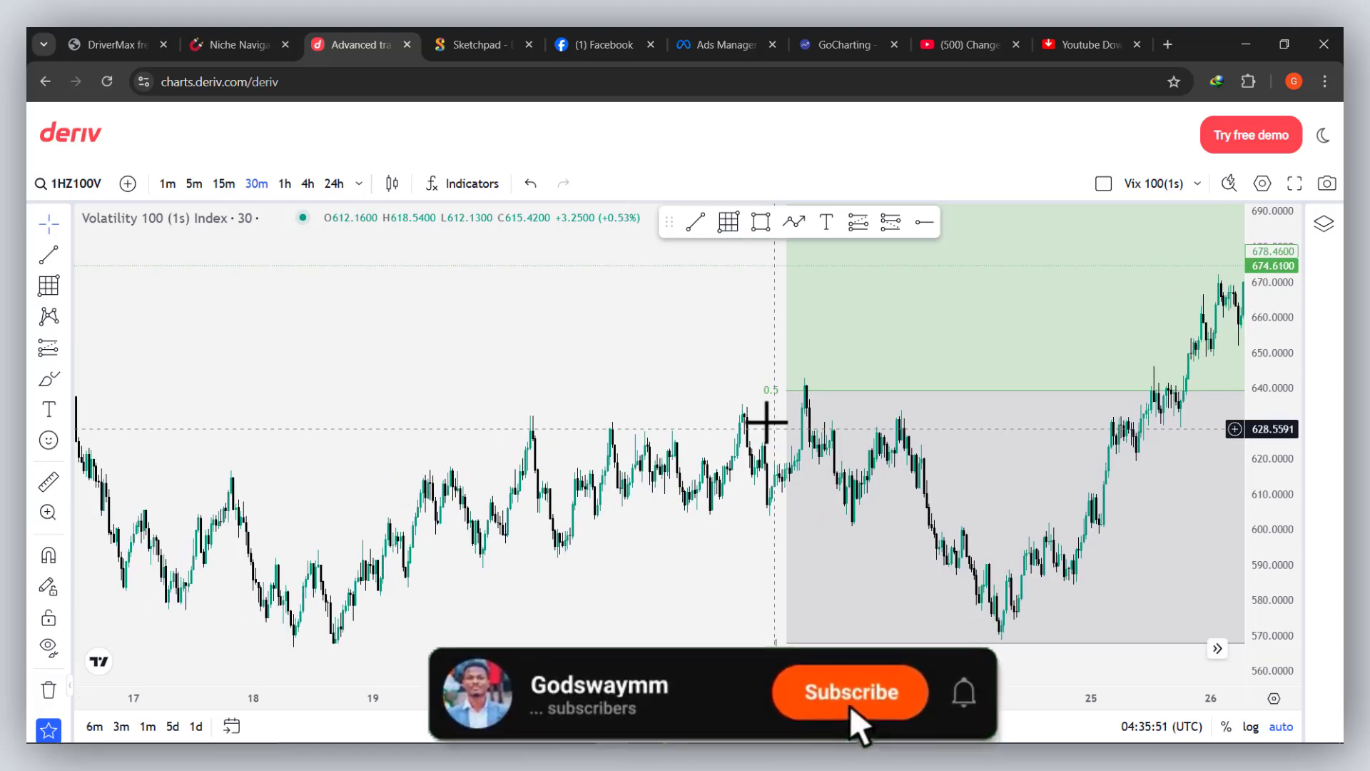
click(1199, 184)
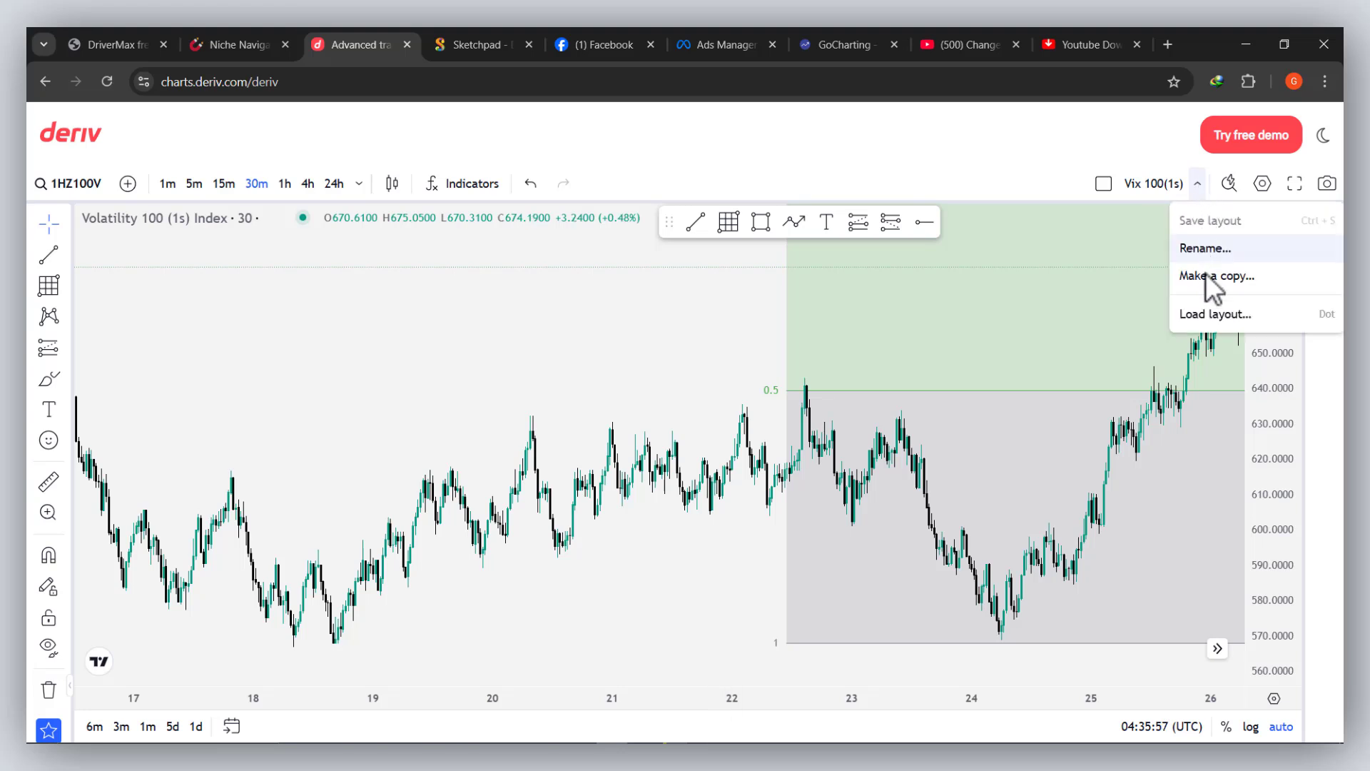
click(1217, 311)
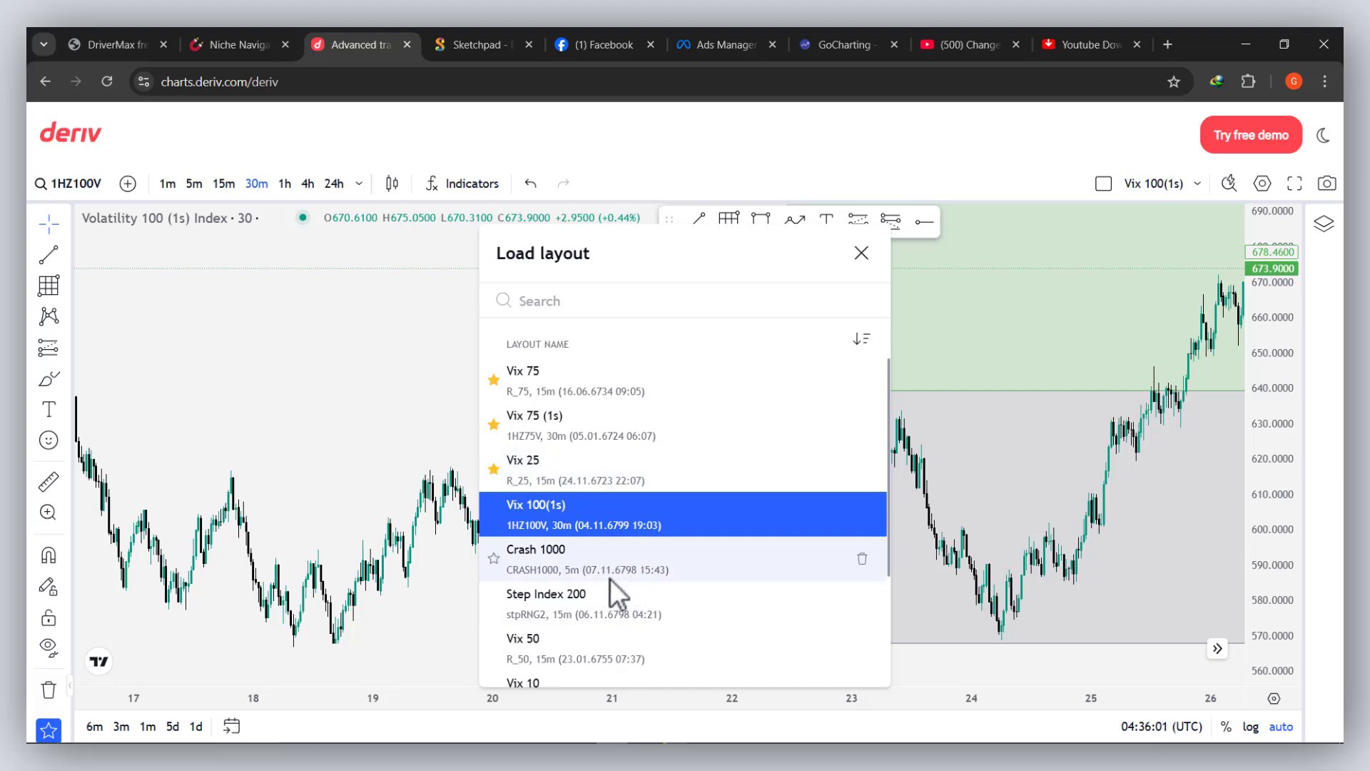
scroll(595, 628, down, 3)
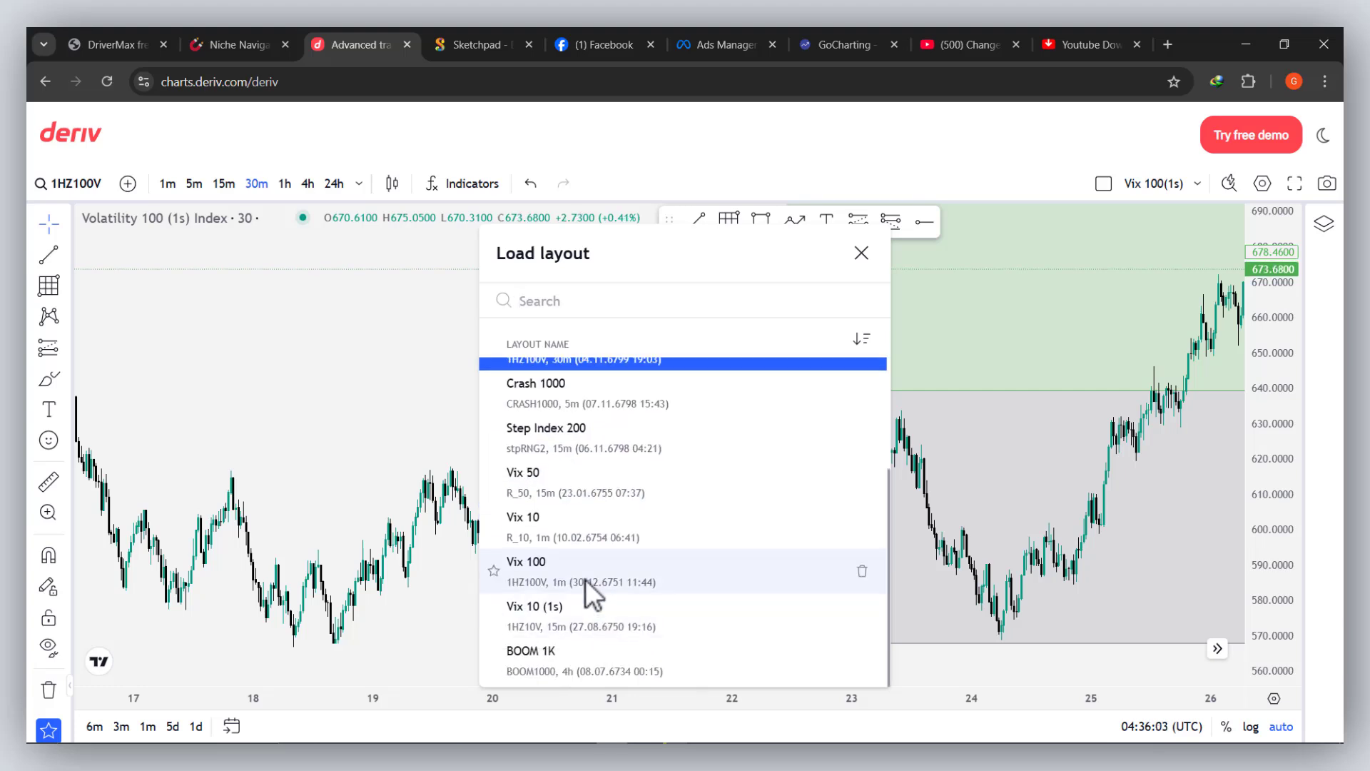
click(585, 579)
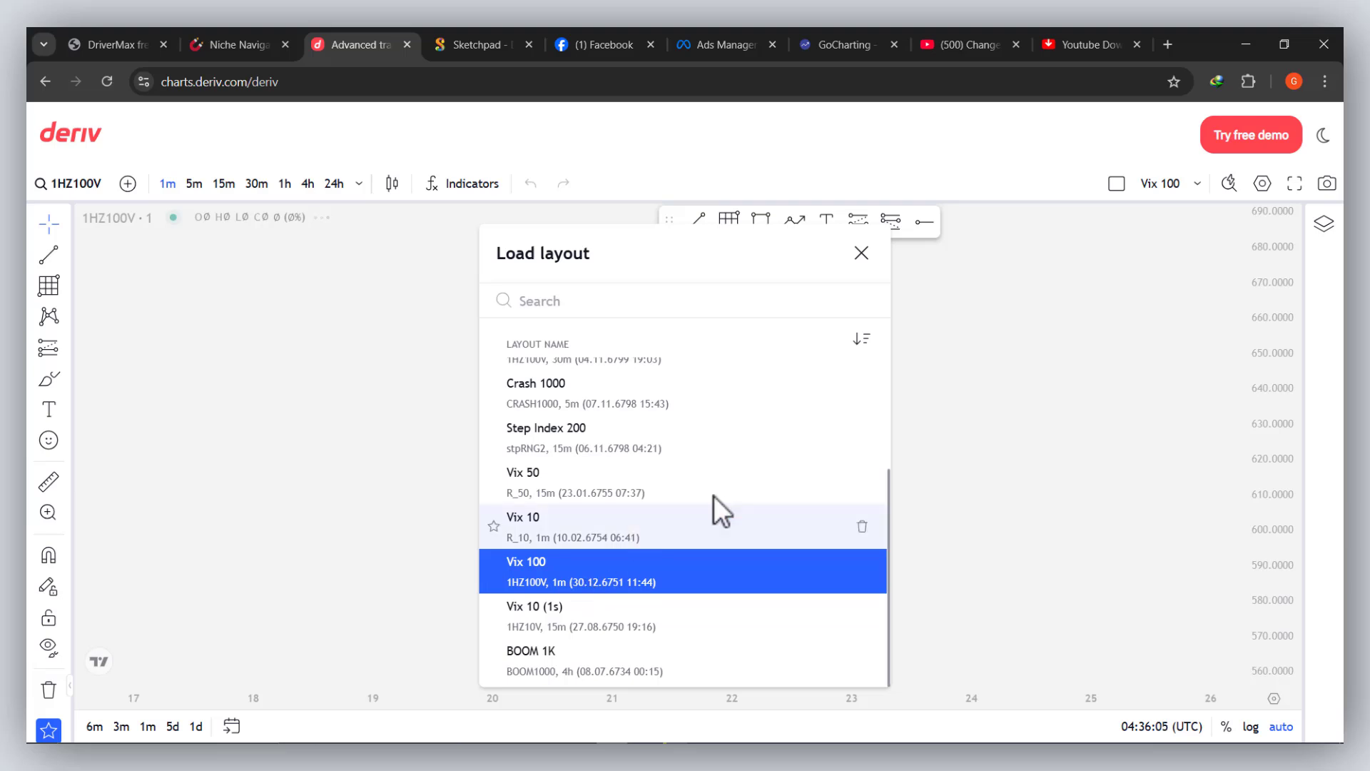
click(1000, 404)
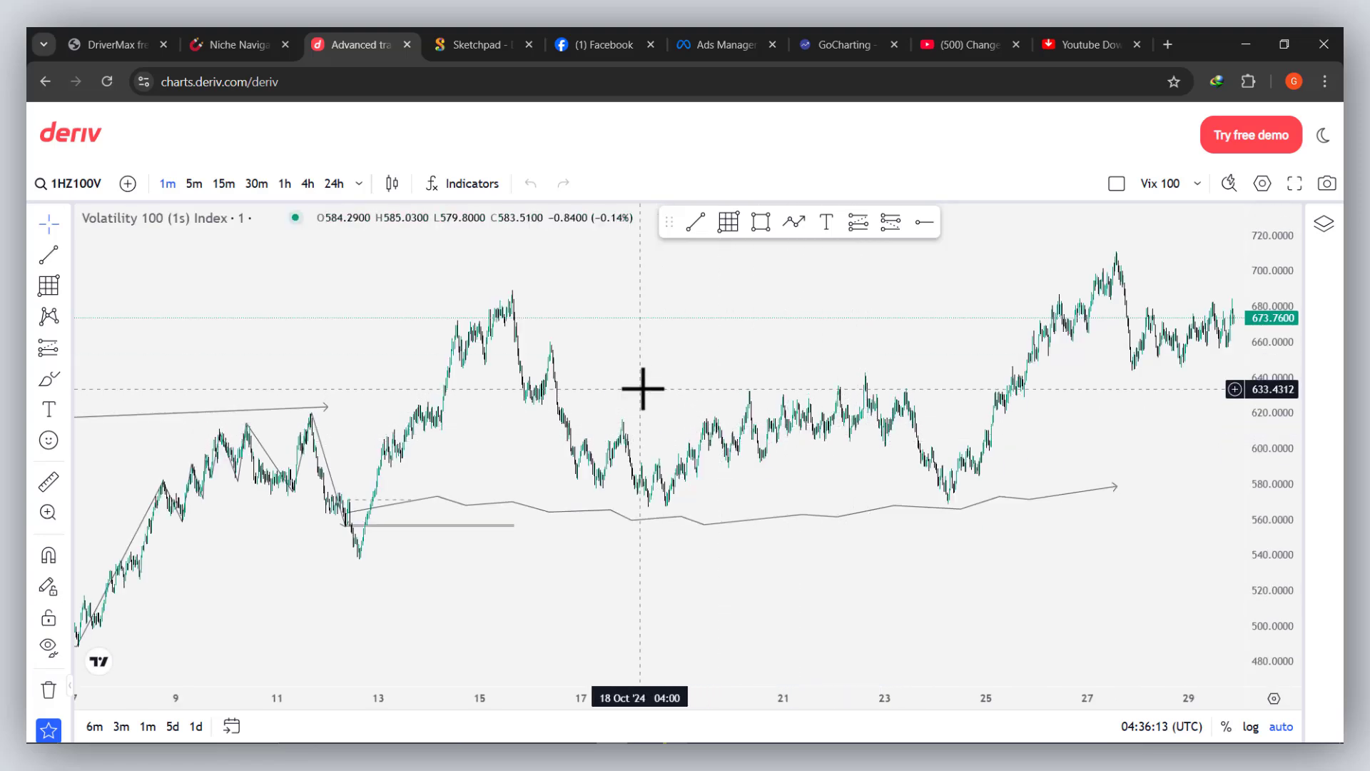
Step: Load the saved chart layout Vix 75 in place of the Vix 100 layout
drag(645, 388, 1010, 382)
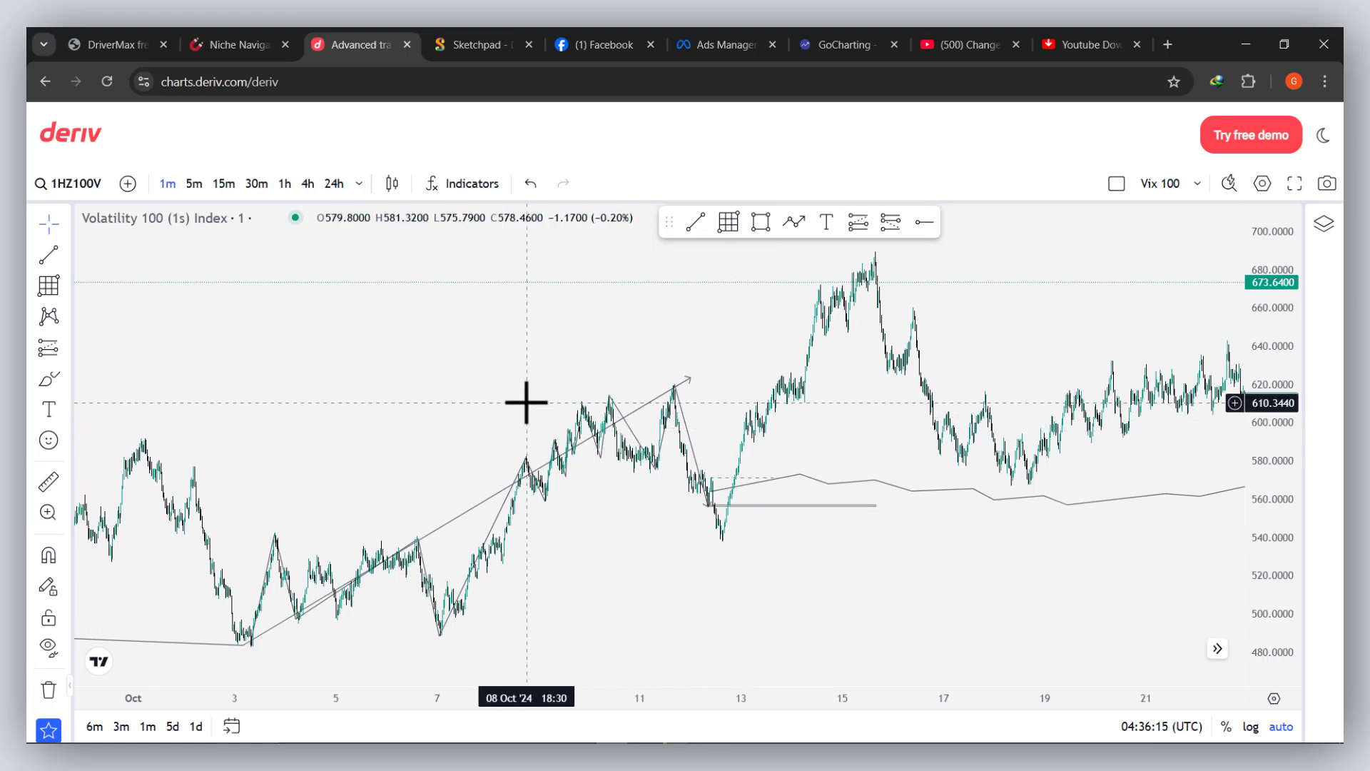
drag(528, 400, 988, 398)
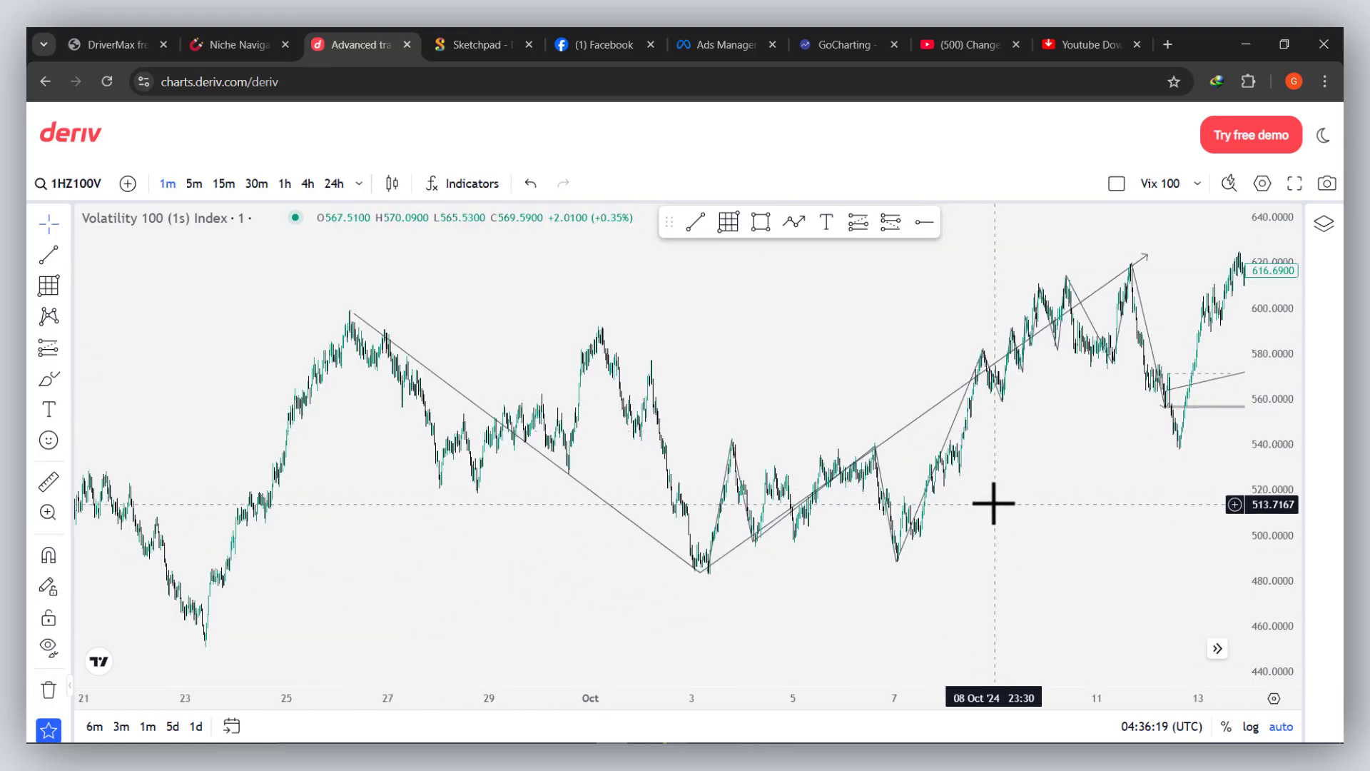
drag(976, 505, 280, 370)
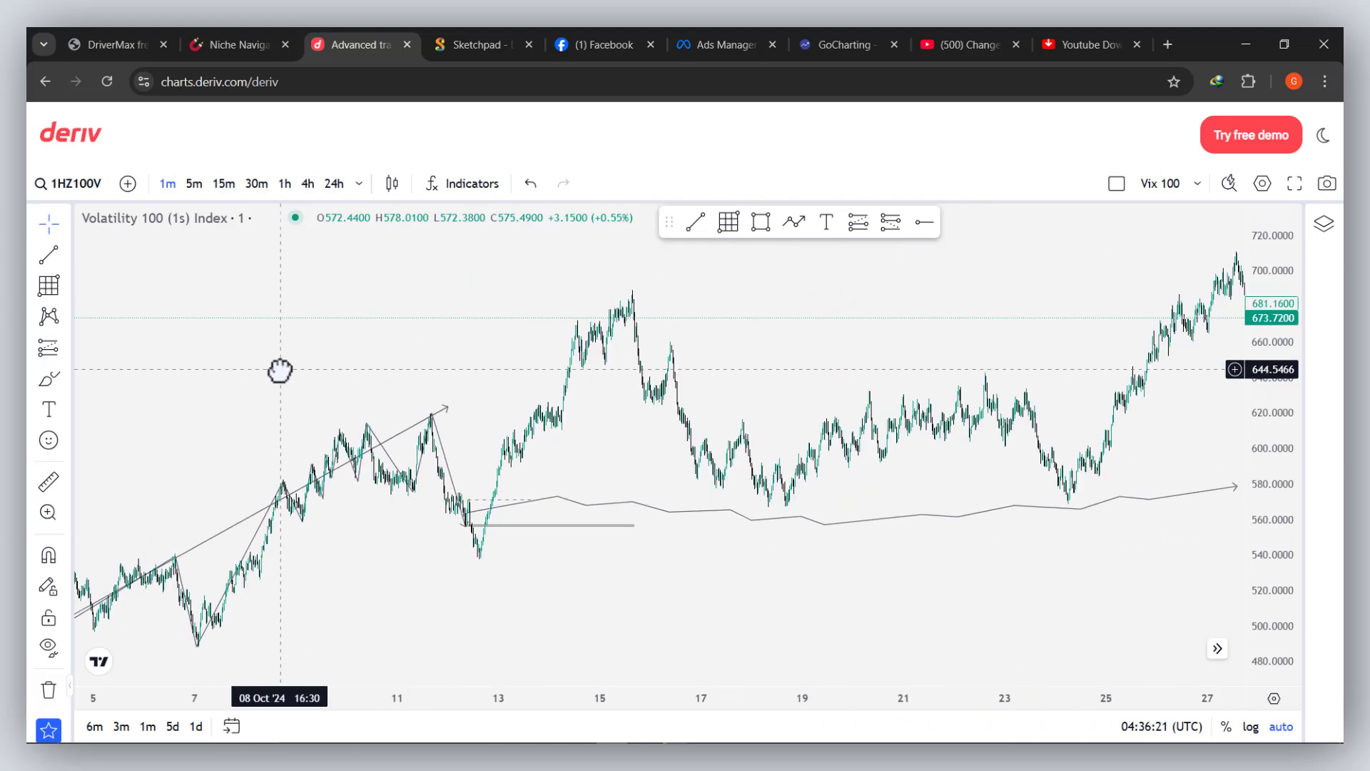
drag(804, 389, 547, 404)
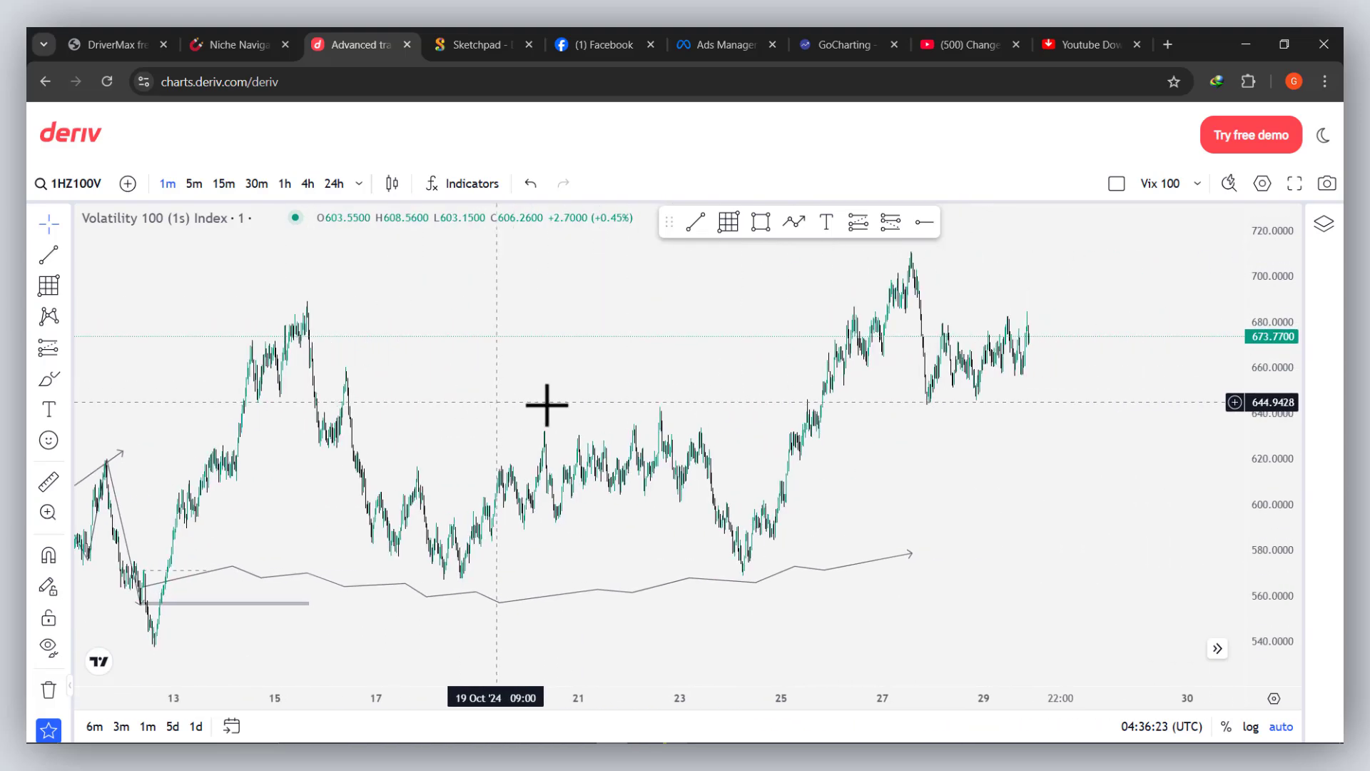
click(1201, 183)
click(1217, 312)
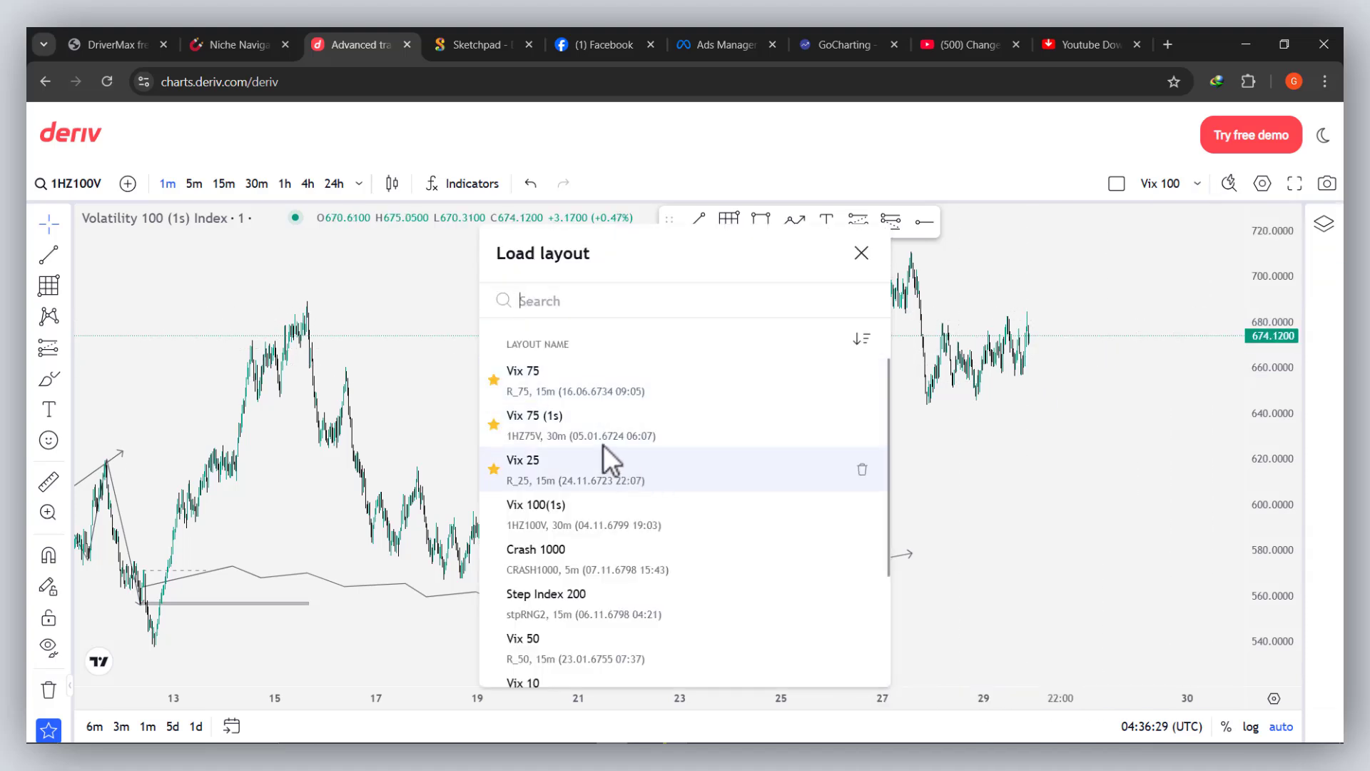
click(559, 381)
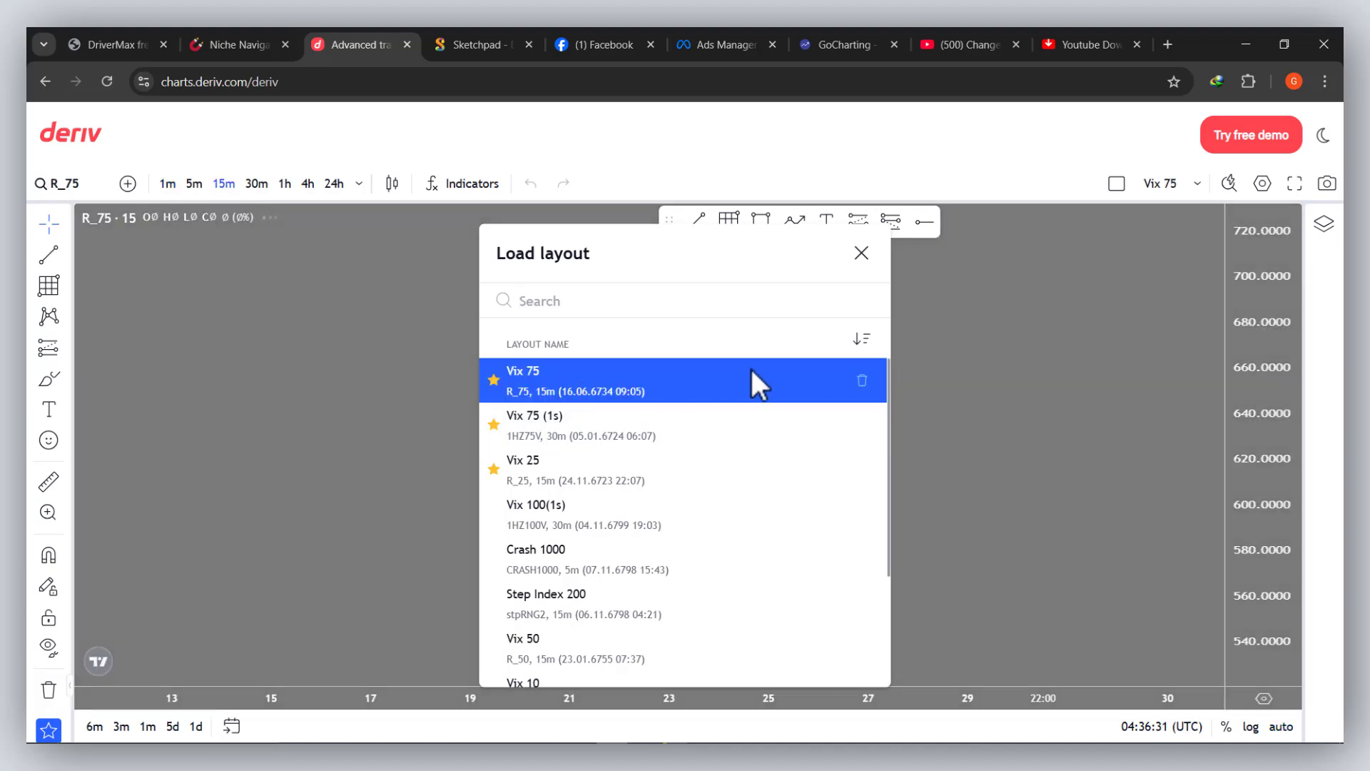
click(974, 367)
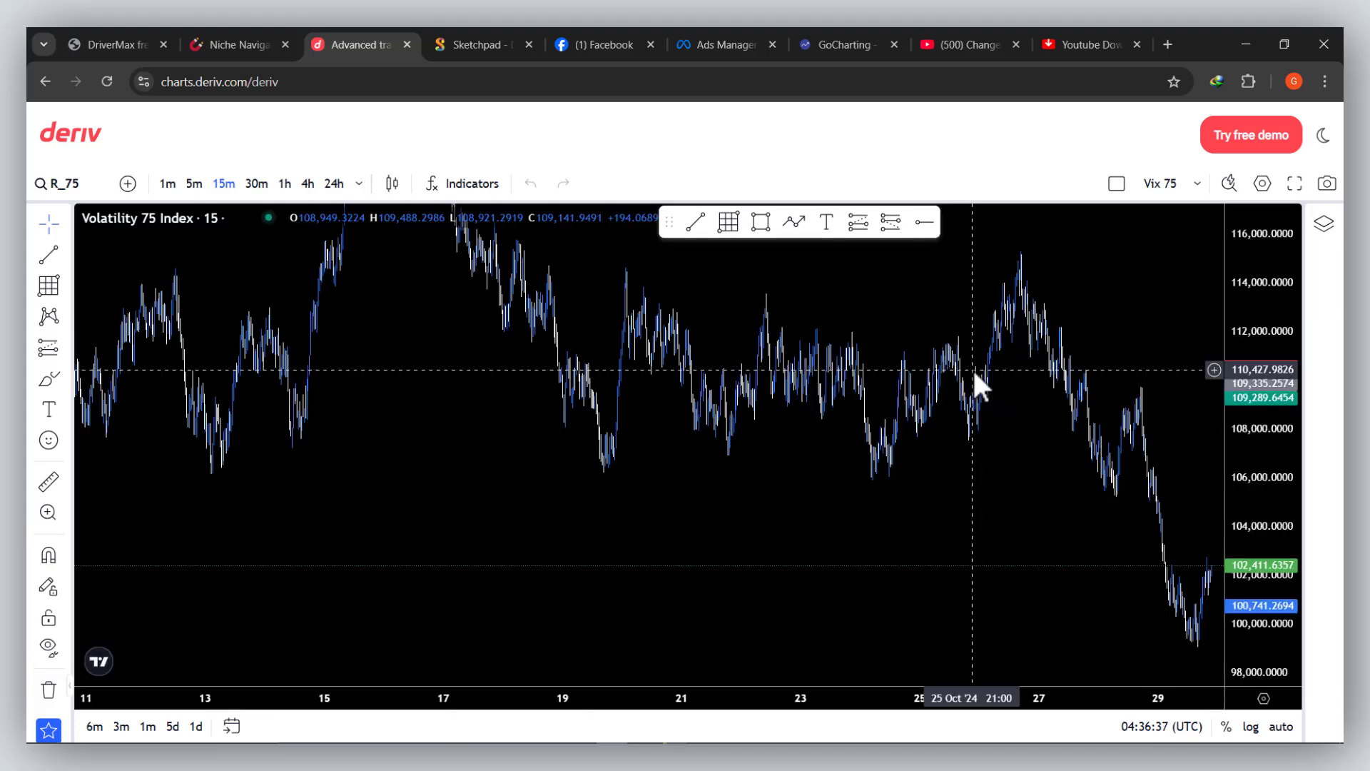
Step: Examine the October price action on the Volatility 75 Index 15-minute chart at a closer zoom
scroll(980, 406, up, 5)
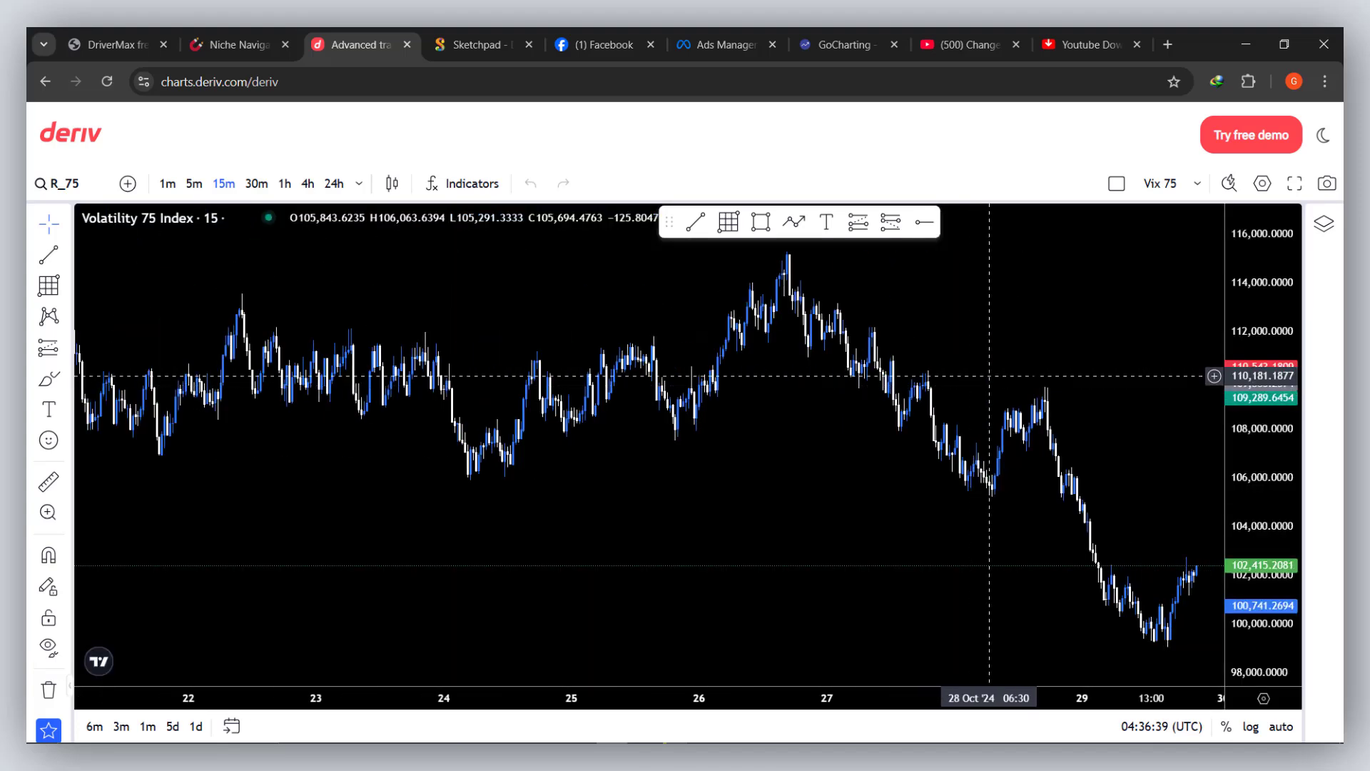
drag(958, 383, 1171, 344)
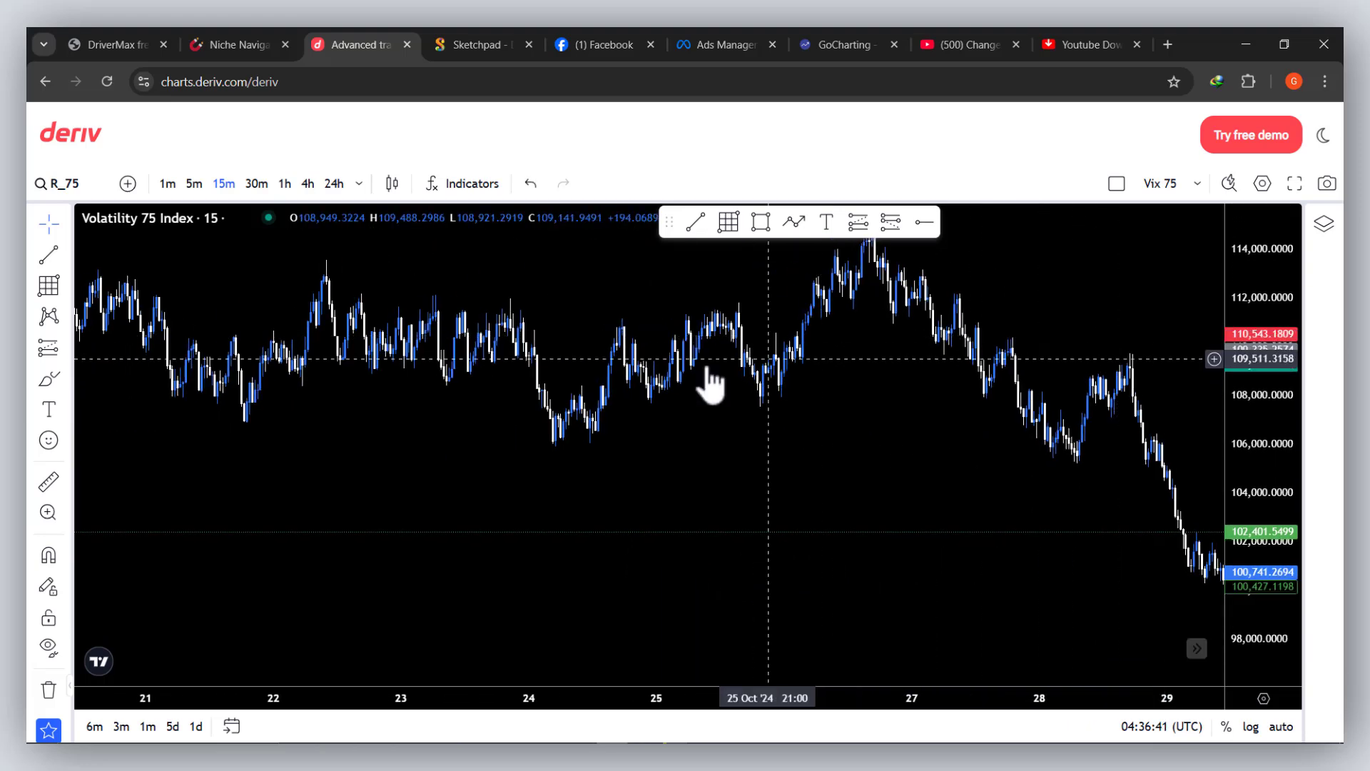
drag(510, 371, 881, 399)
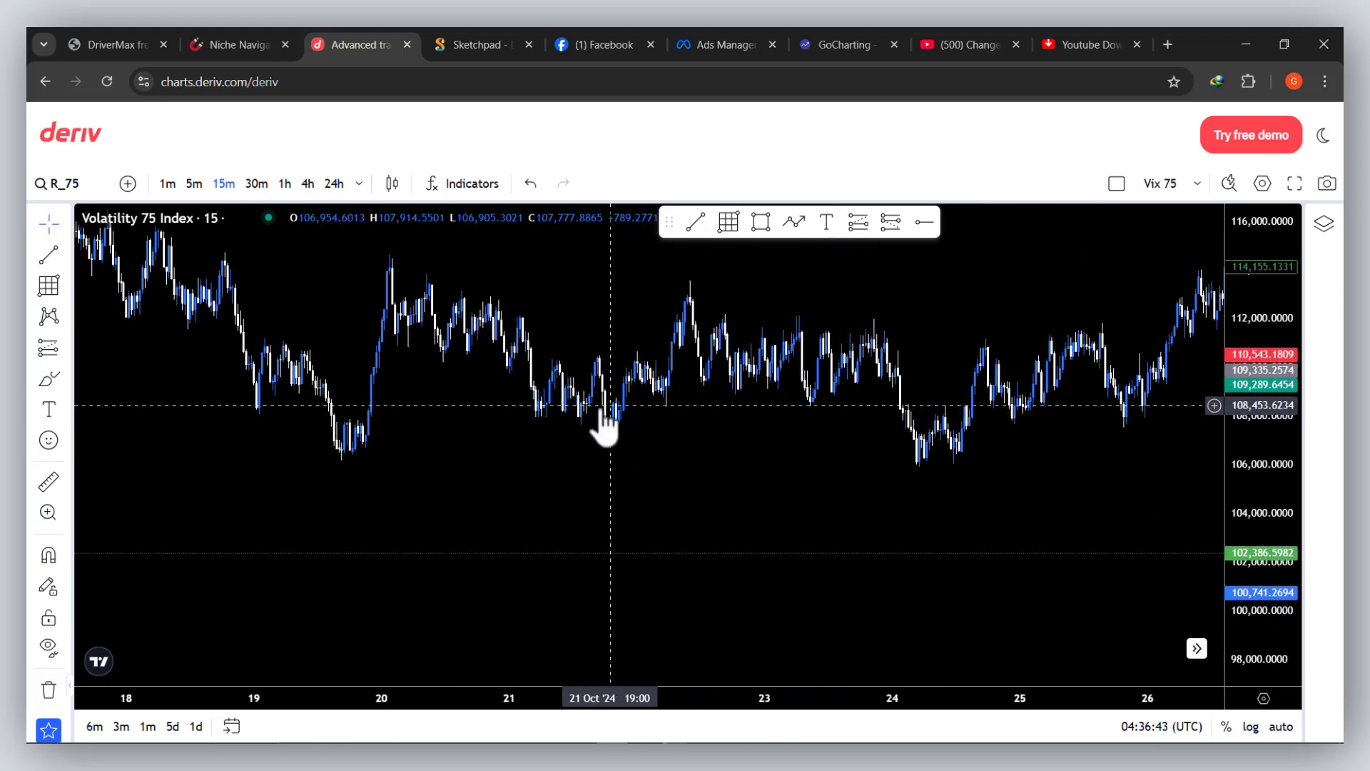
scroll(578, 413, up, 3)
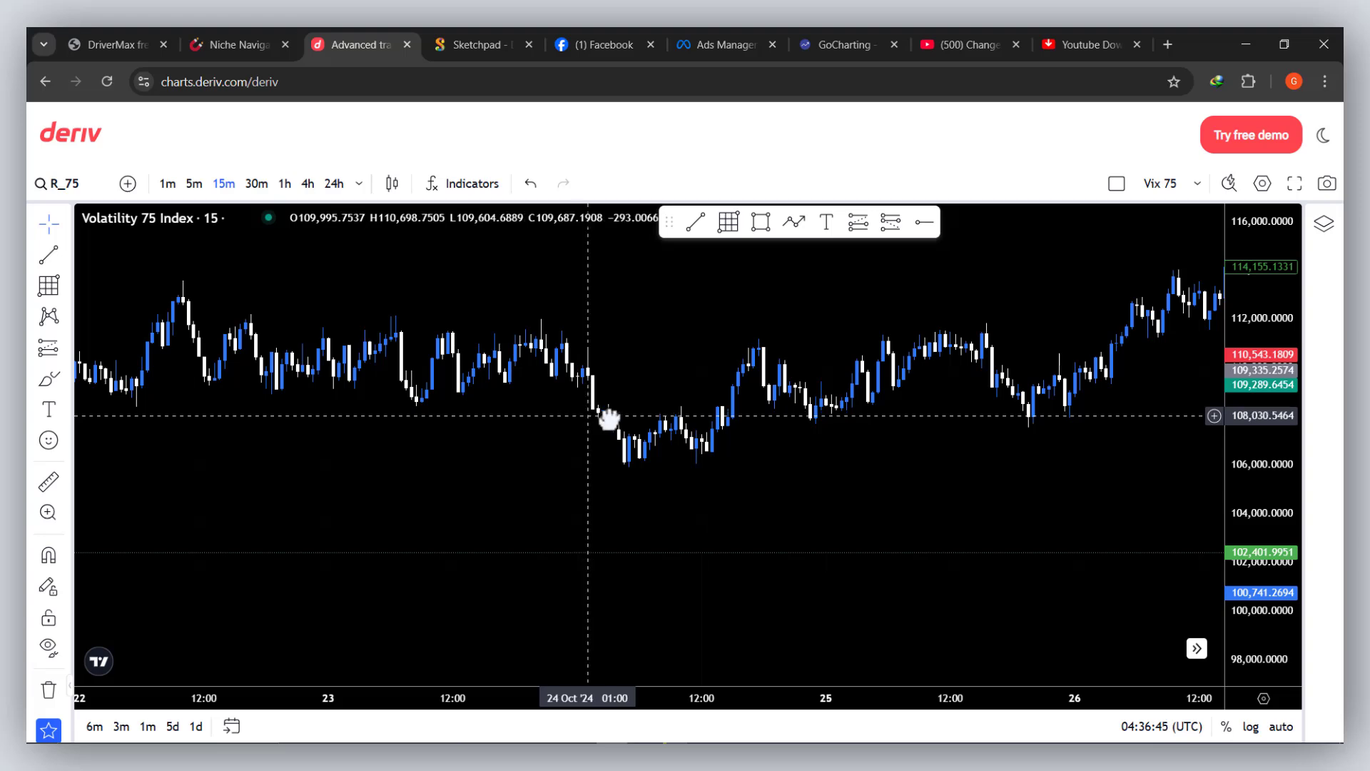
drag(609, 419, 689, 459)
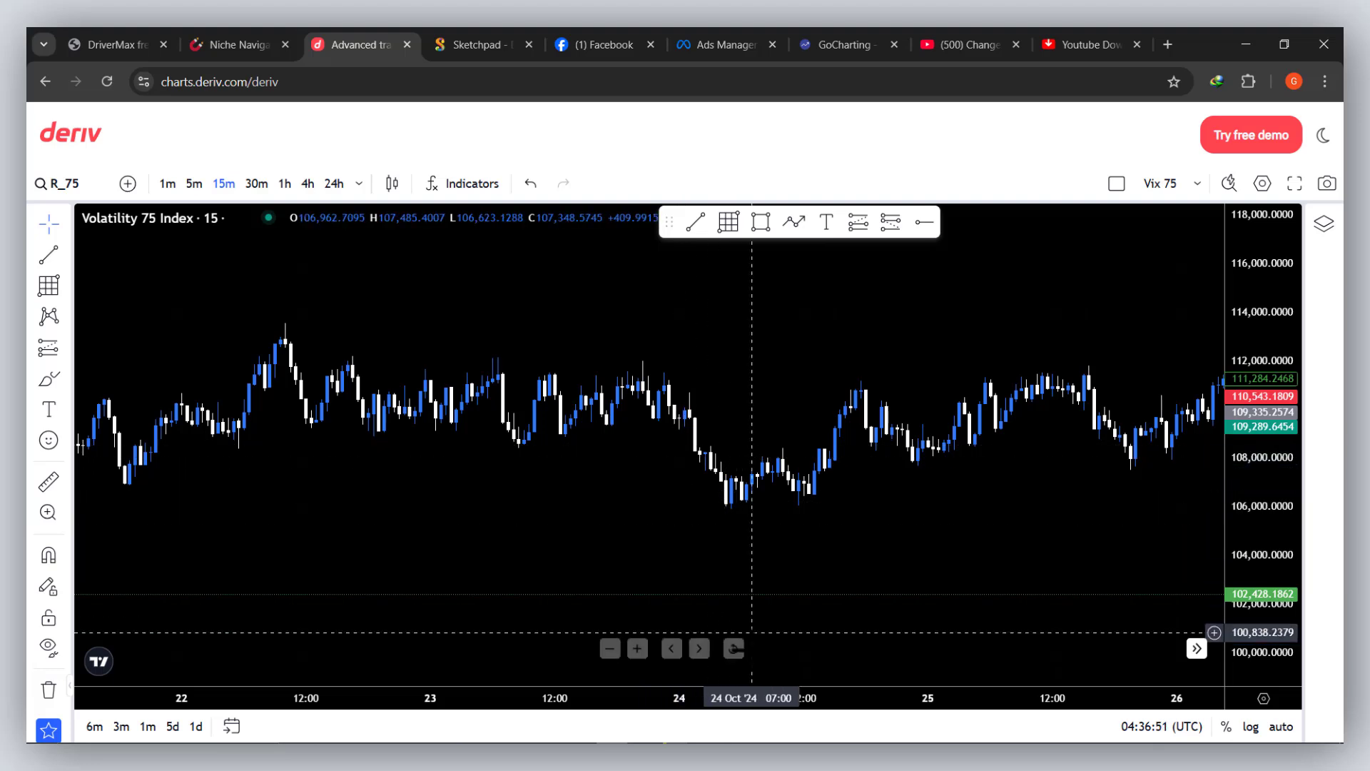
Step: Switch to the browser window with the Volatility 25 Index chart and check its list of saved layouts
click(781, 725)
click(972, 361)
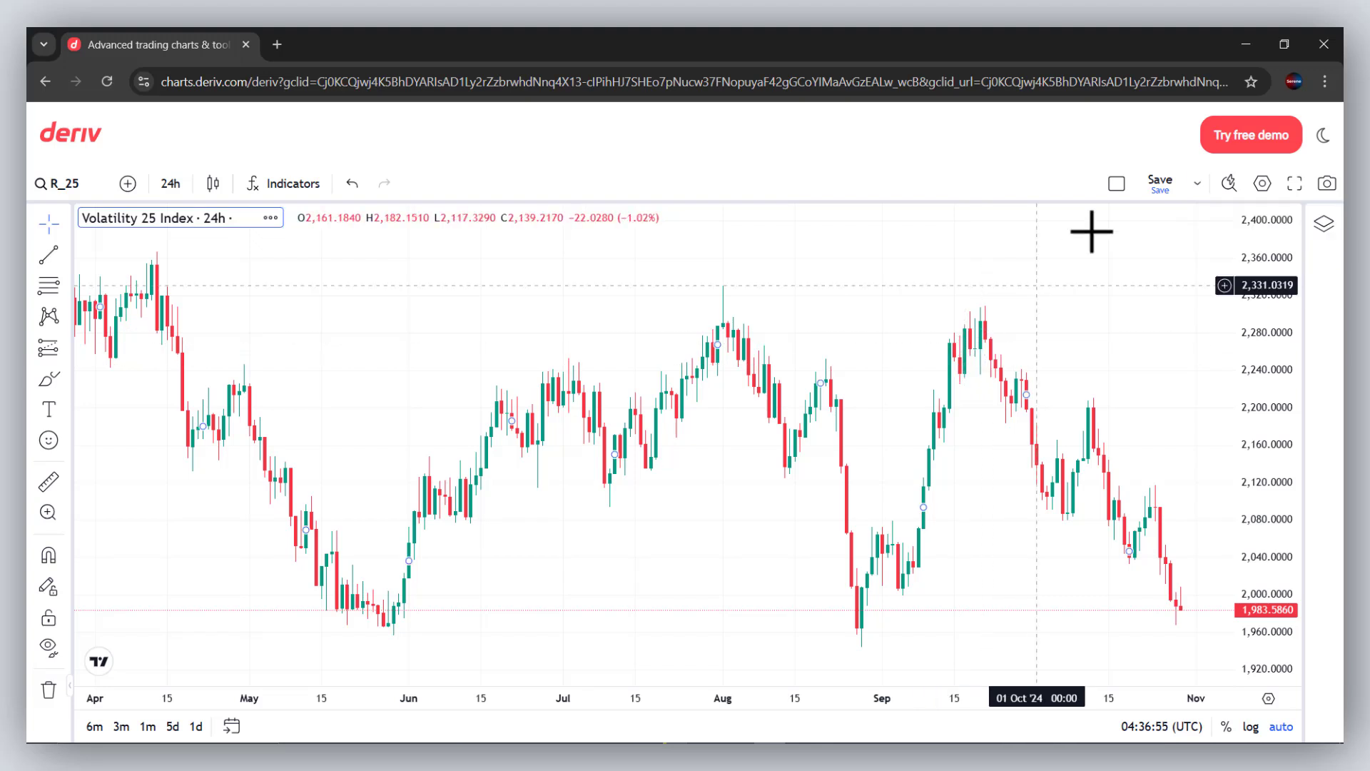
click(1196, 187)
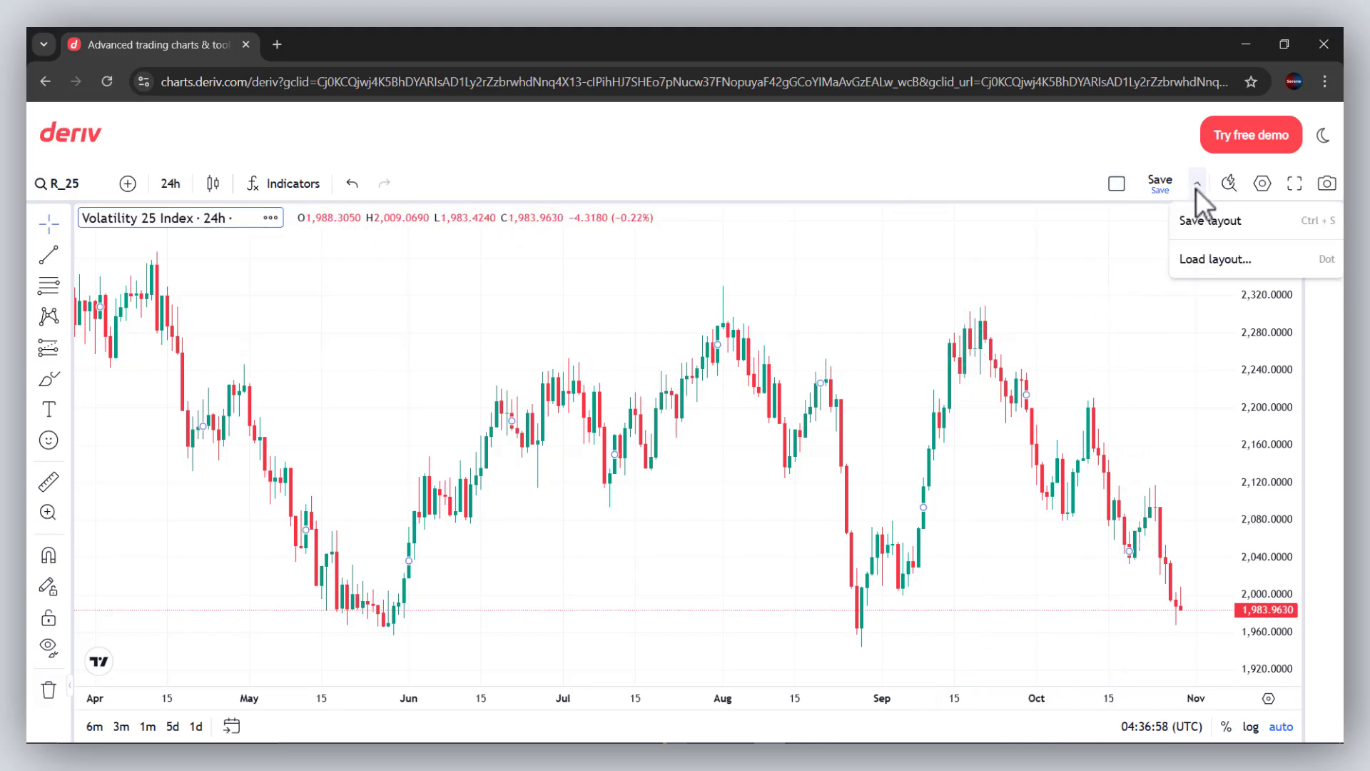
click(1228, 264)
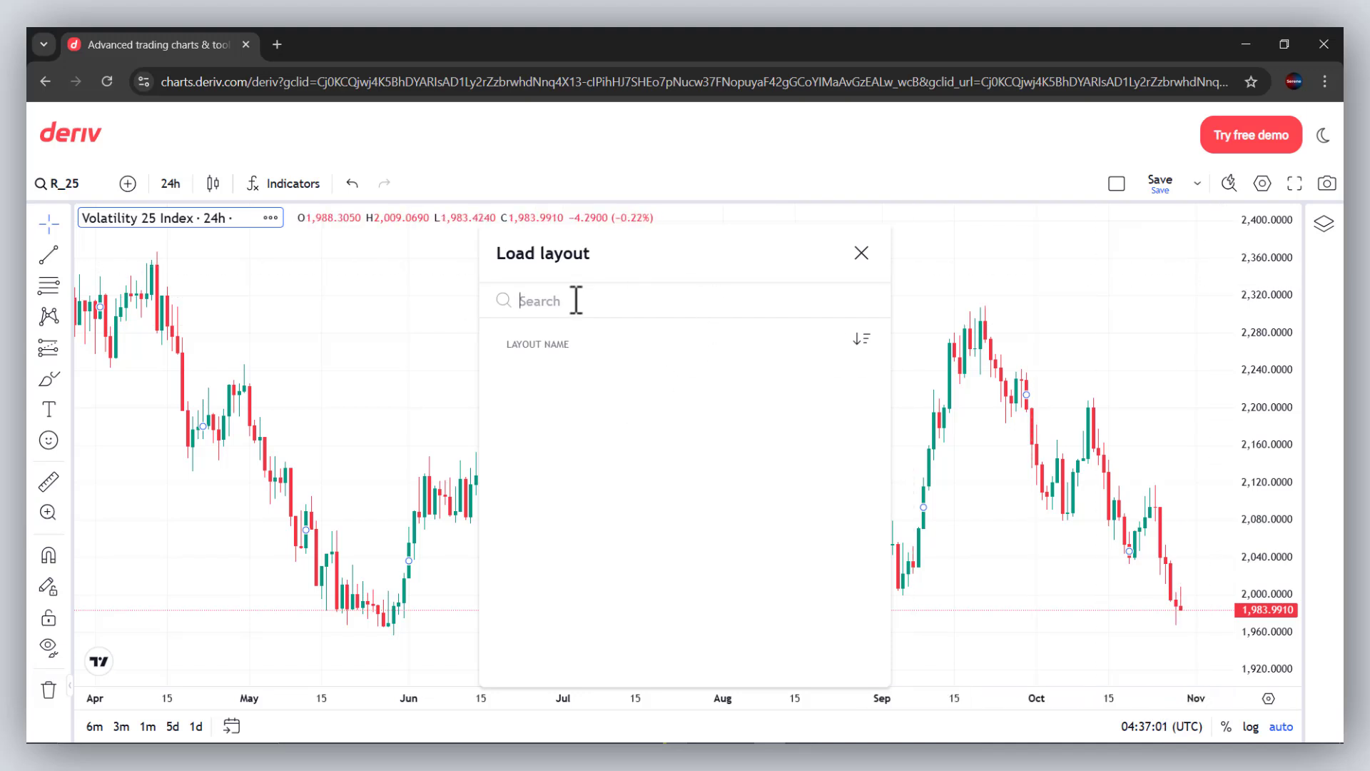
click(862, 254)
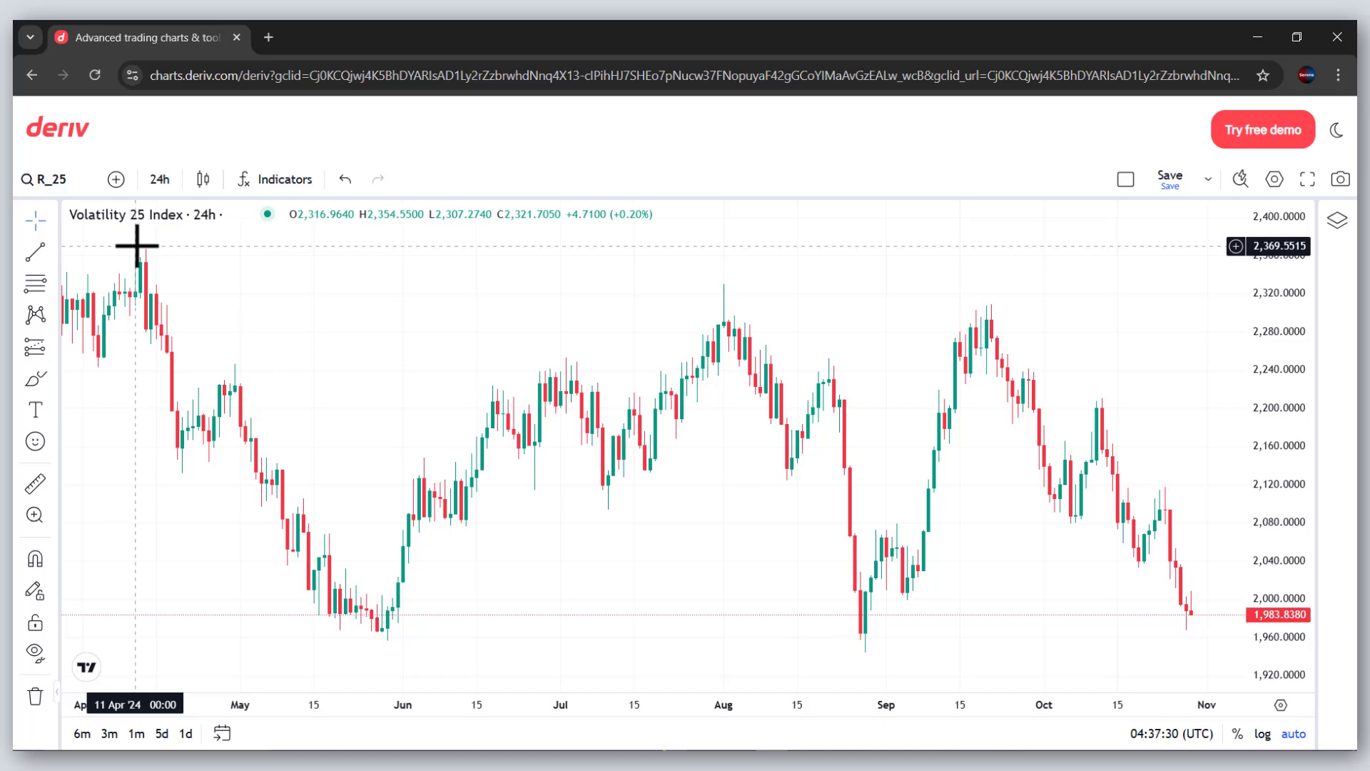
Step: Save the Volatility 25 Index chart as a new layout named "Vix 25"
drag(869, 299, 812, 303)
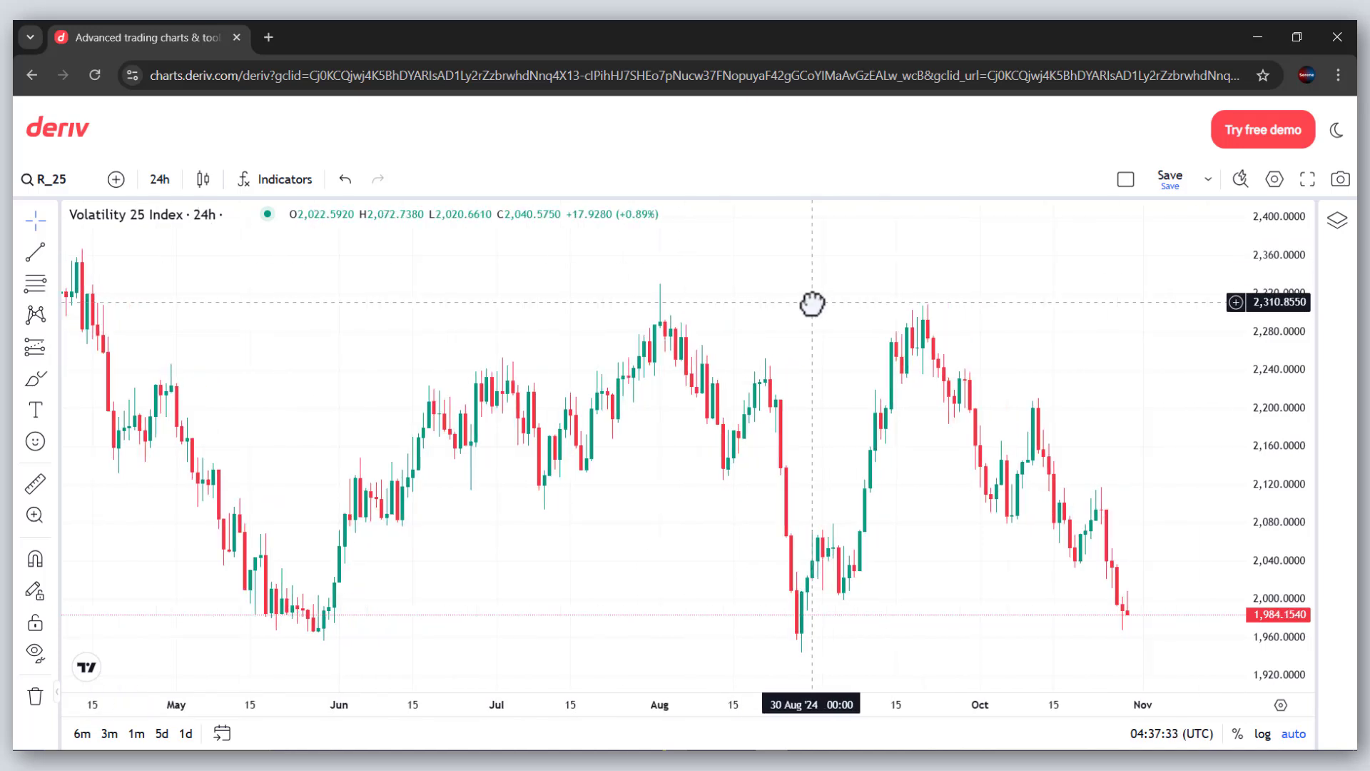
click(1208, 182)
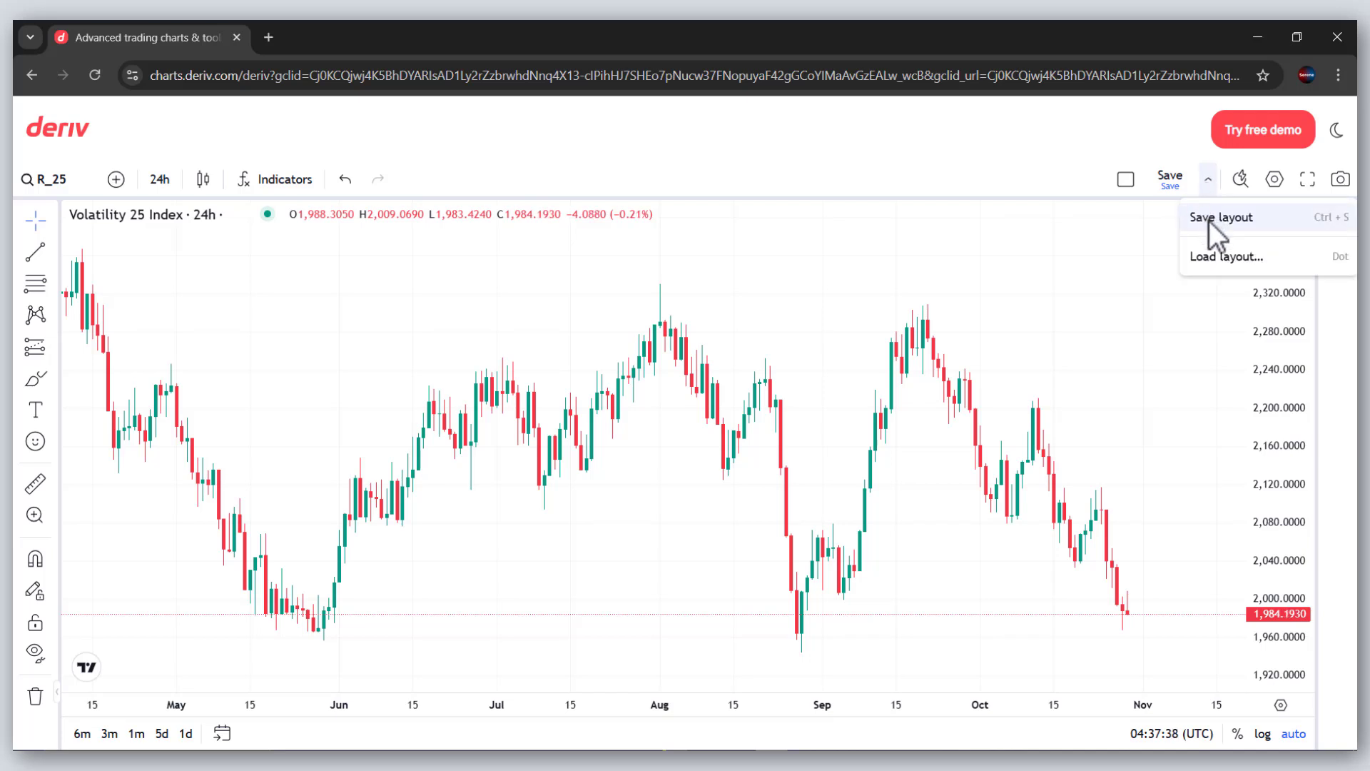
click(1209, 218)
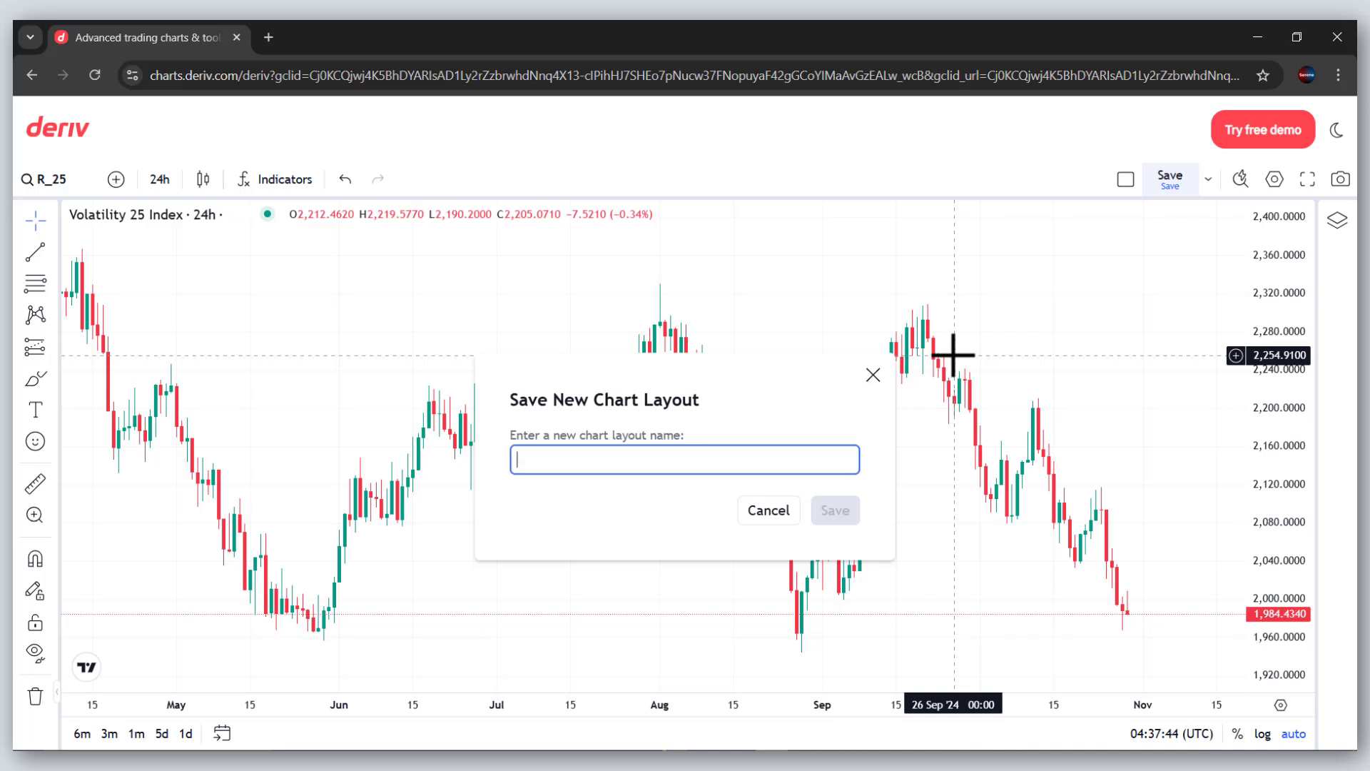
text(Vix 25)
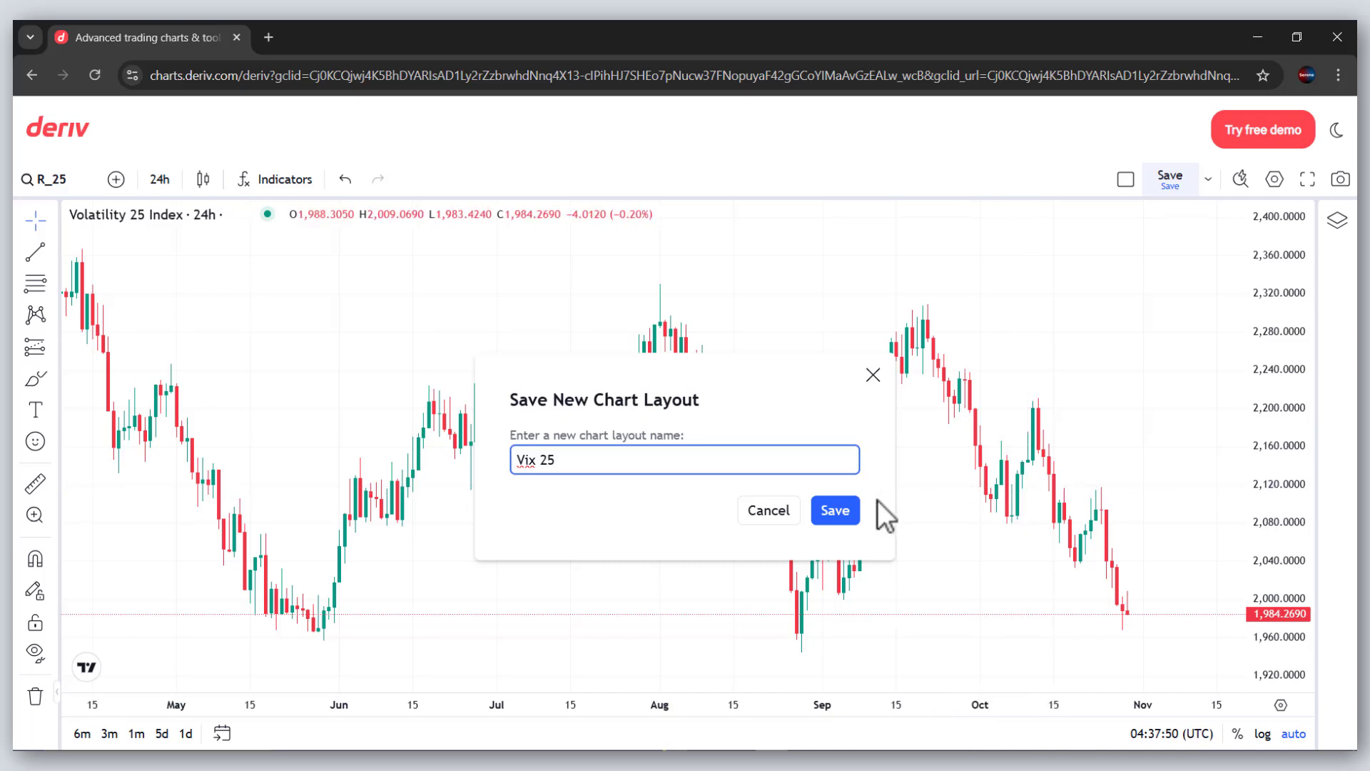
click(851, 514)
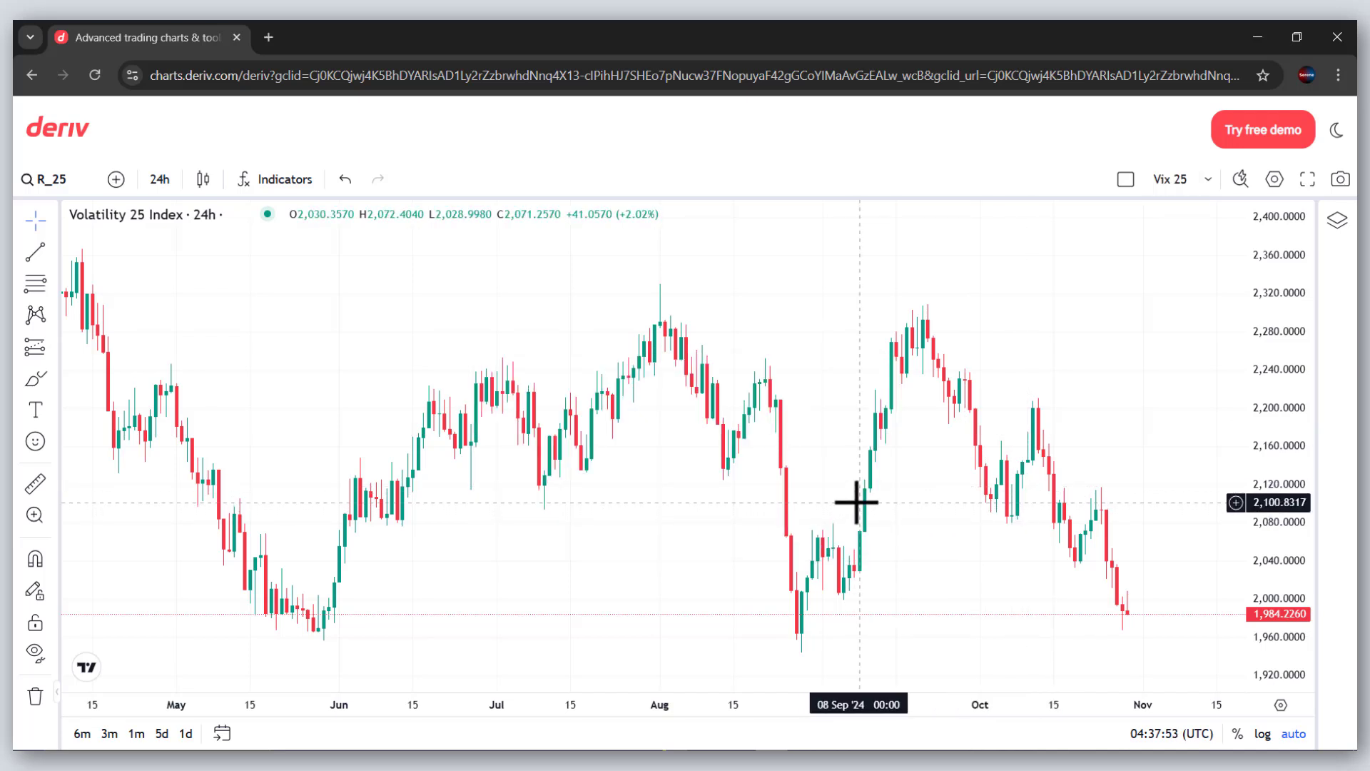
Step: Draw a rectangle zone over the highs from 31 Jul '24 to 01 Nov '24, between about 2,324 and 2,295
drag(832, 319, 718, 321)
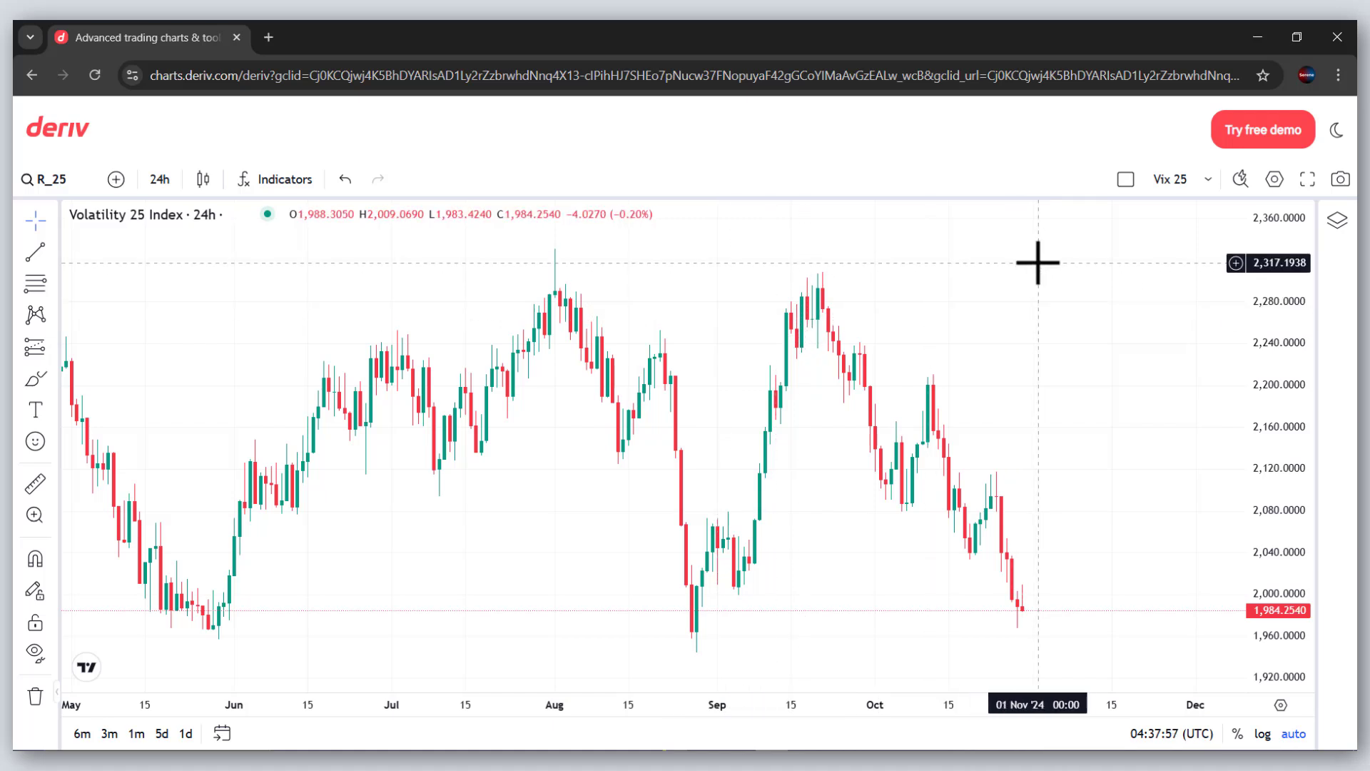
drag(897, 285, 1047, 318)
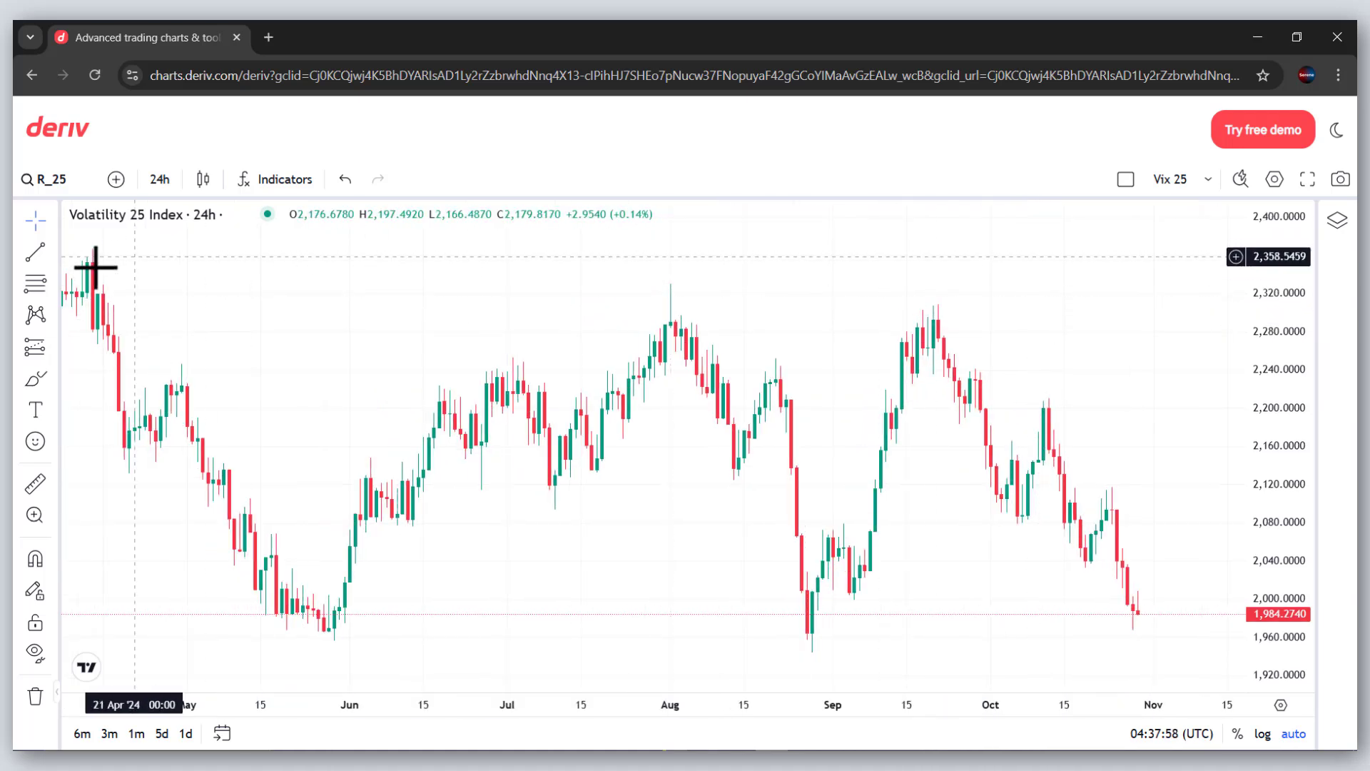
click(50, 257)
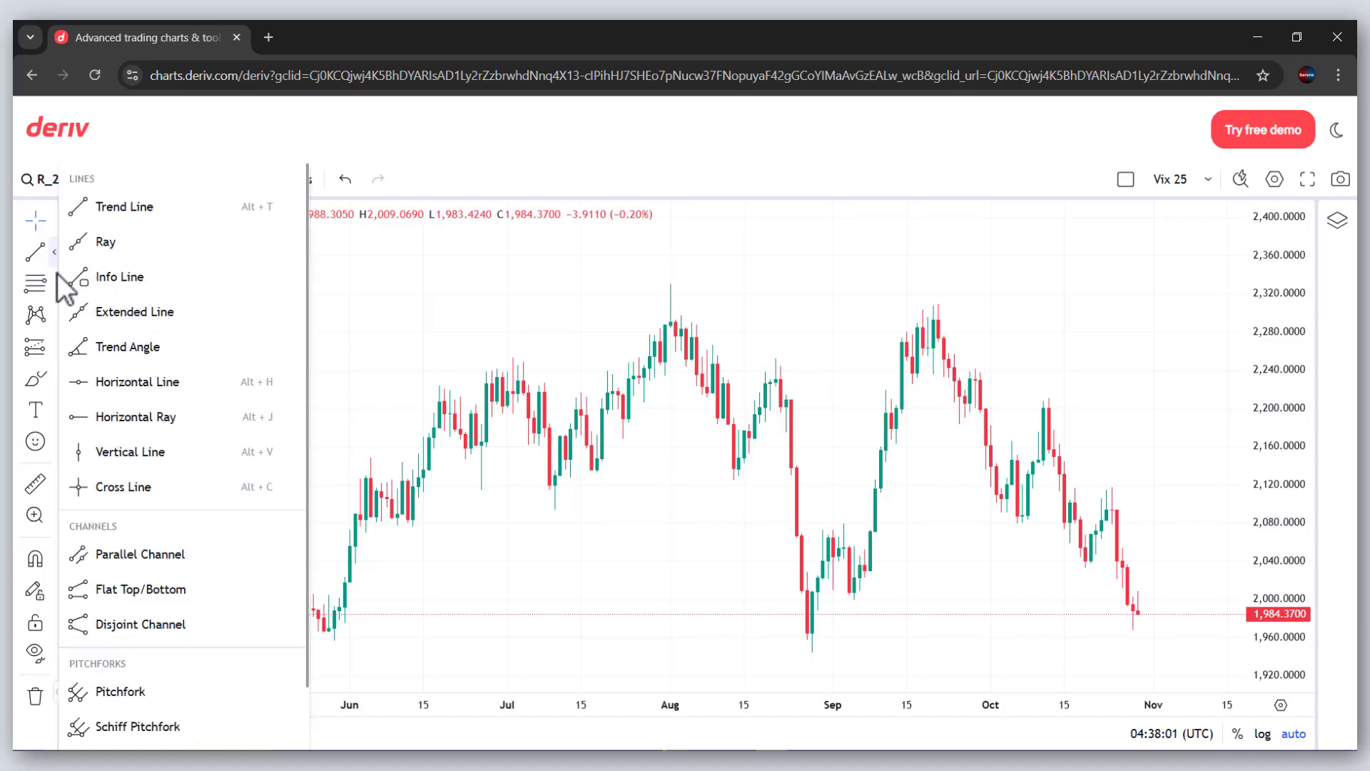
click(44, 380)
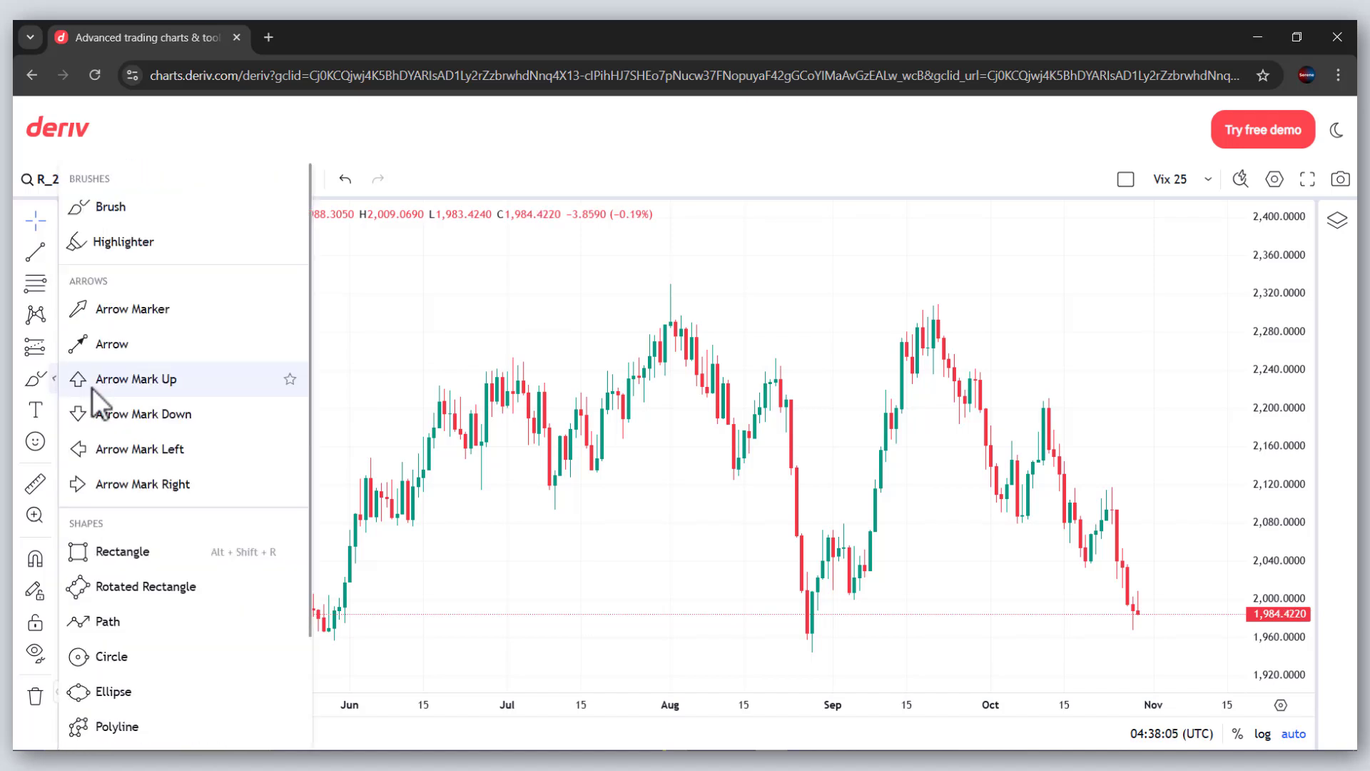
click(114, 551)
click(666, 290)
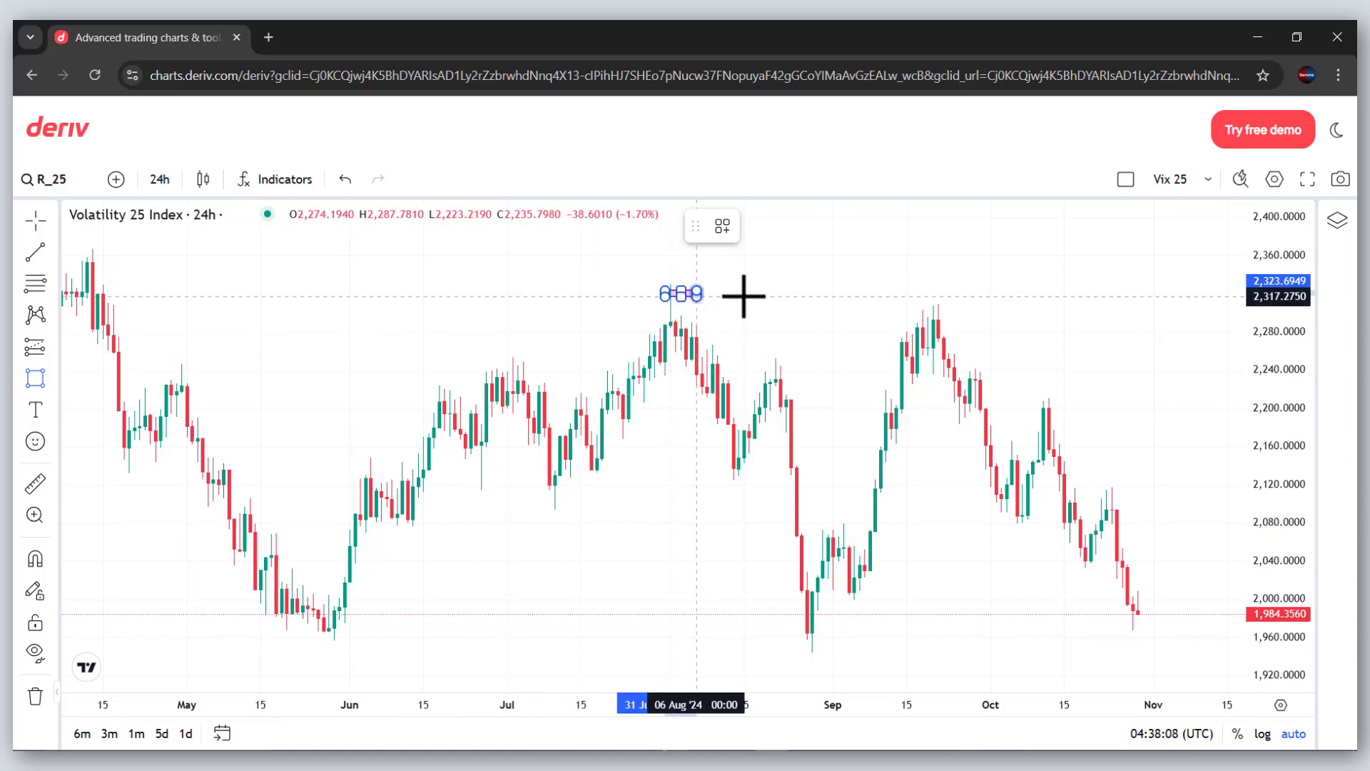
click(1154, 316)
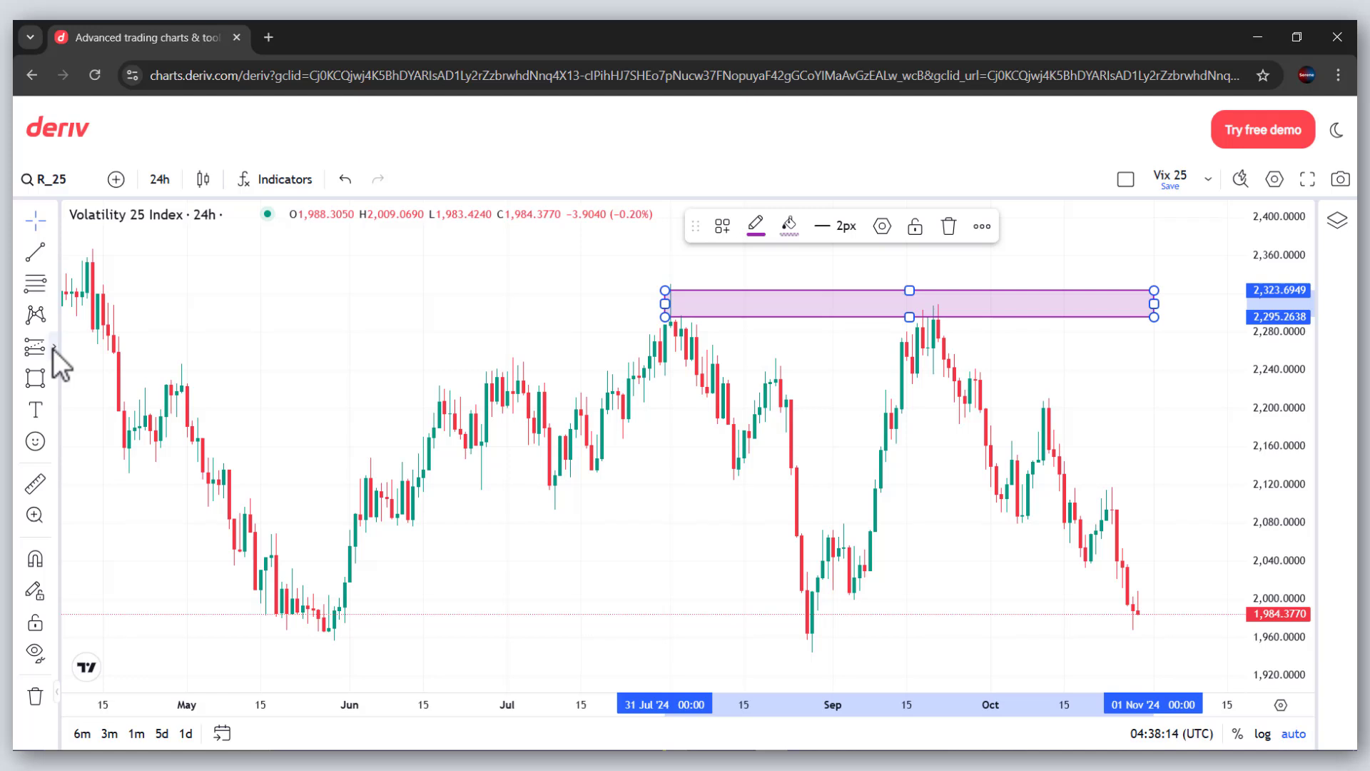
Step: Place a short position at the rectangle's lower edge, entry about 2,294, with target about 2,084 and stop about 2,346
click(53, 349)
click(107, 348)
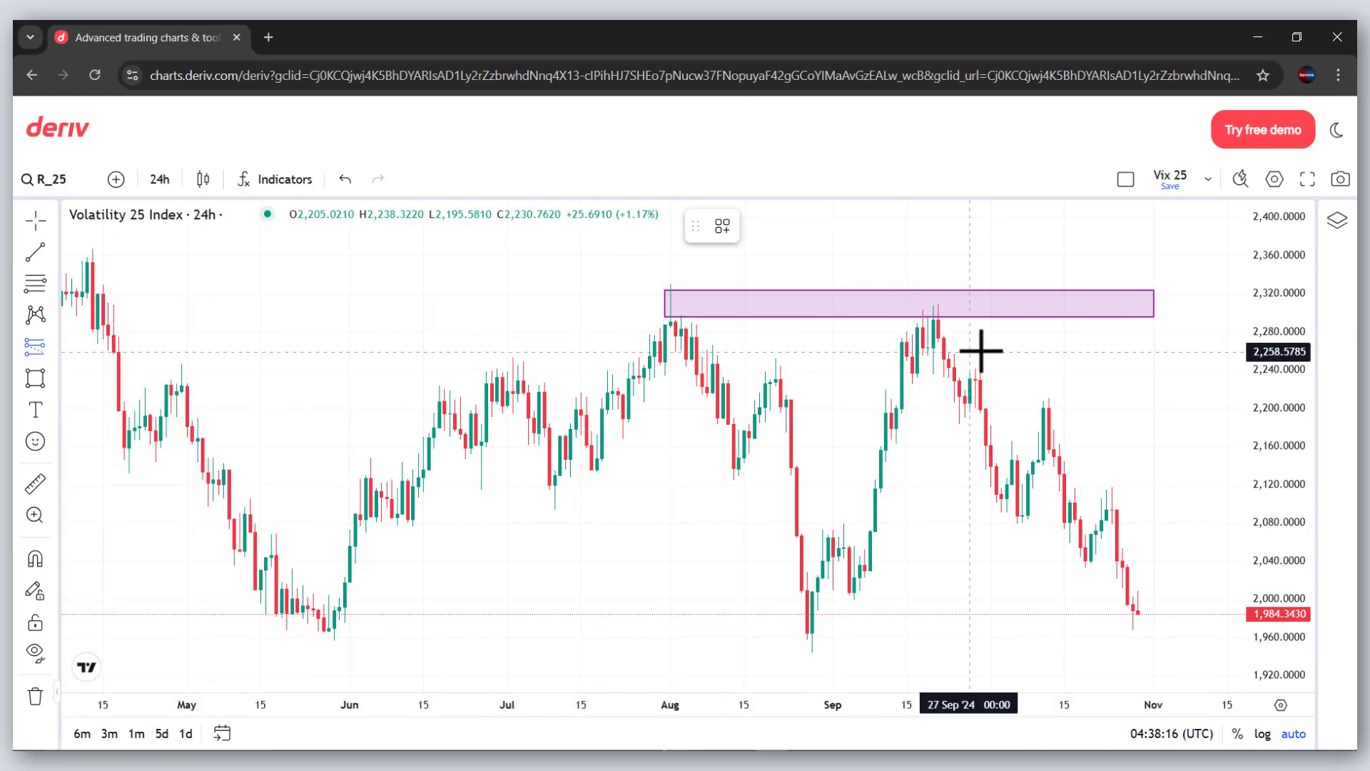
click(1056, 321)
drag(1061, 395, 1062, 518)
drag(1060, 238, 1060, 269)
click(1025, 389)
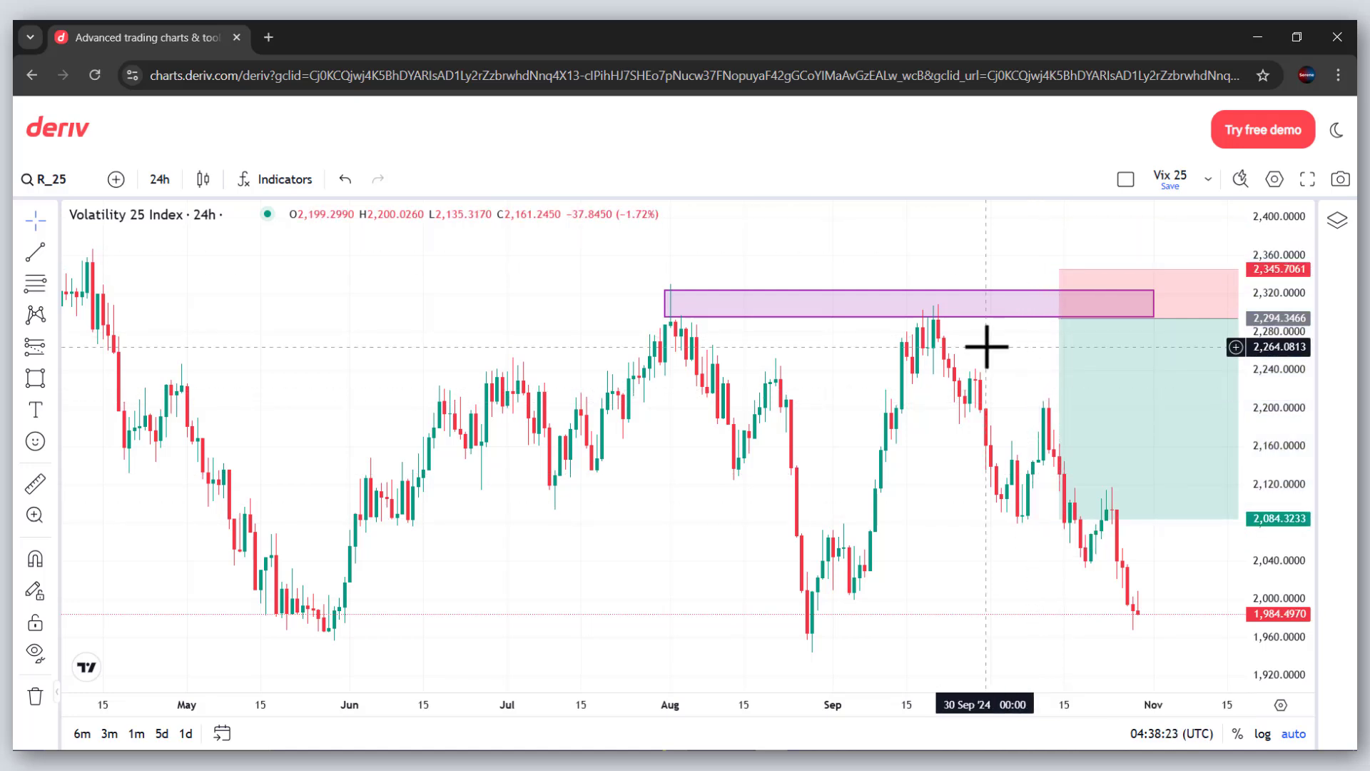
Step: Save the rectangle and short position drawings to the Vix 25 layout
drag(988, 345, 830, 362)
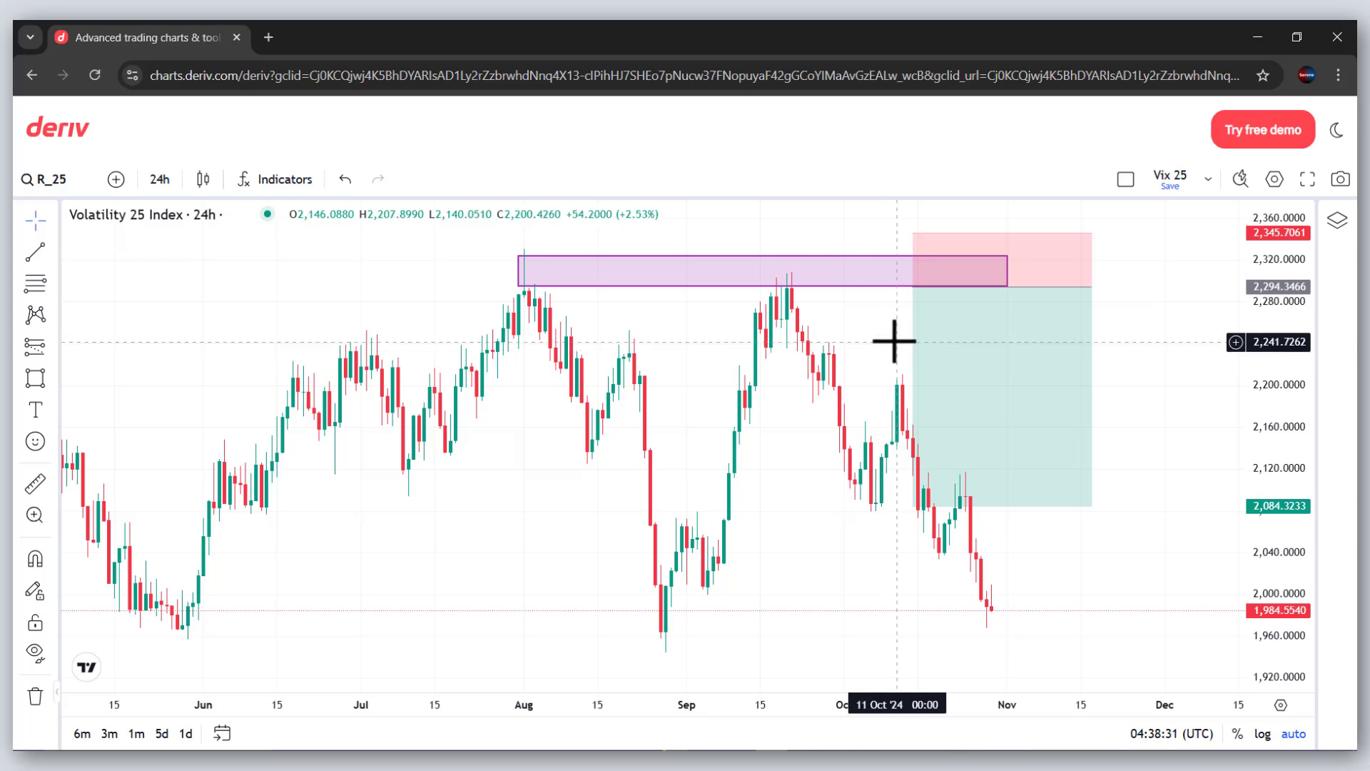
click(1176, 184)
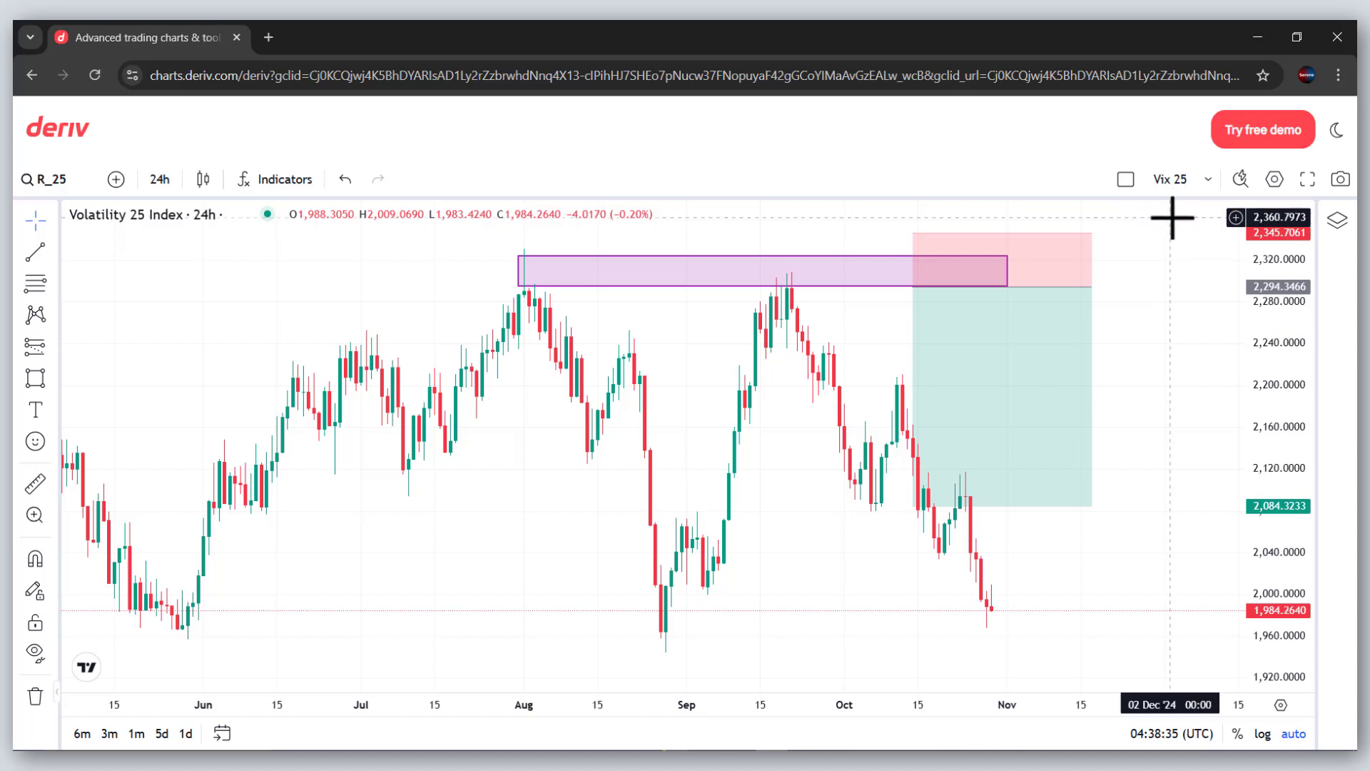
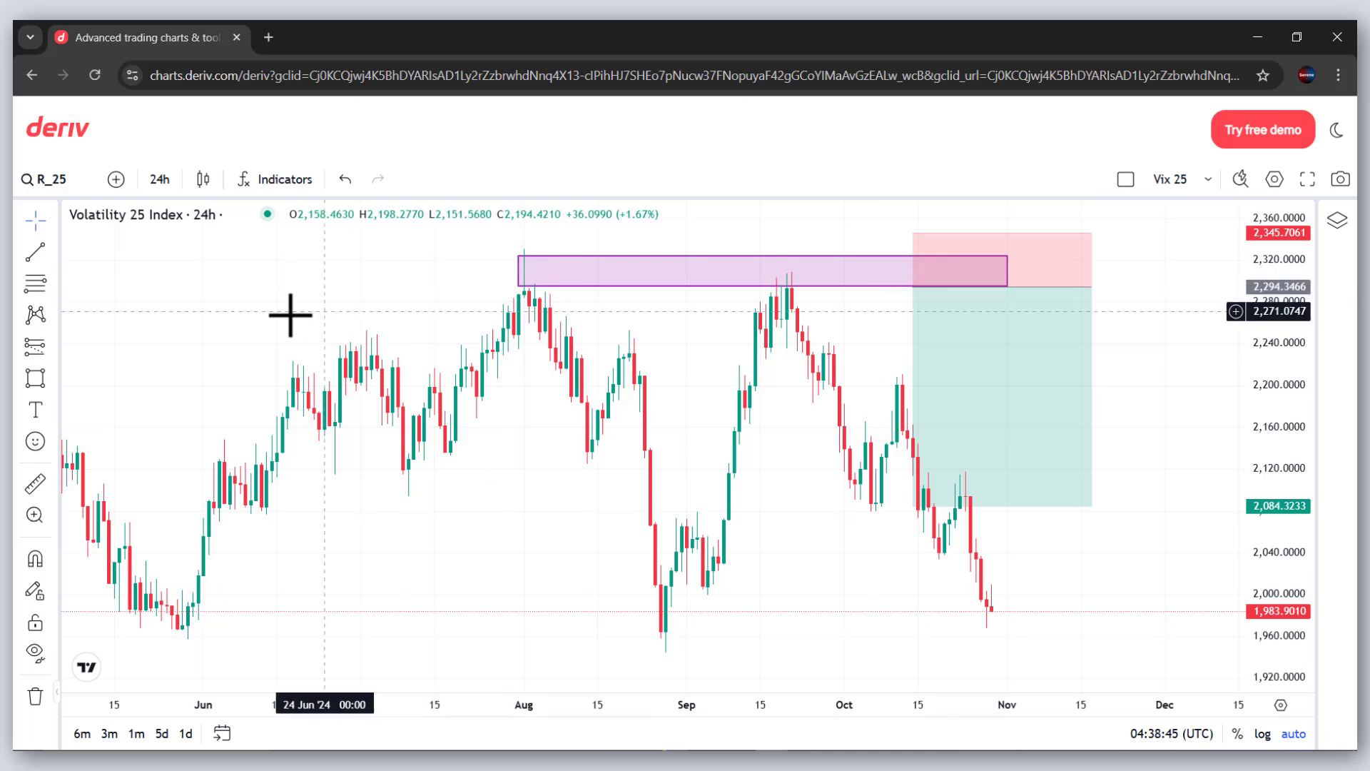
Step: Draw a nearly horizontal trend line at about 2,050 from 07 Sep '24 to mid-November and save it to the Vix 25 layout
click(35, 251)
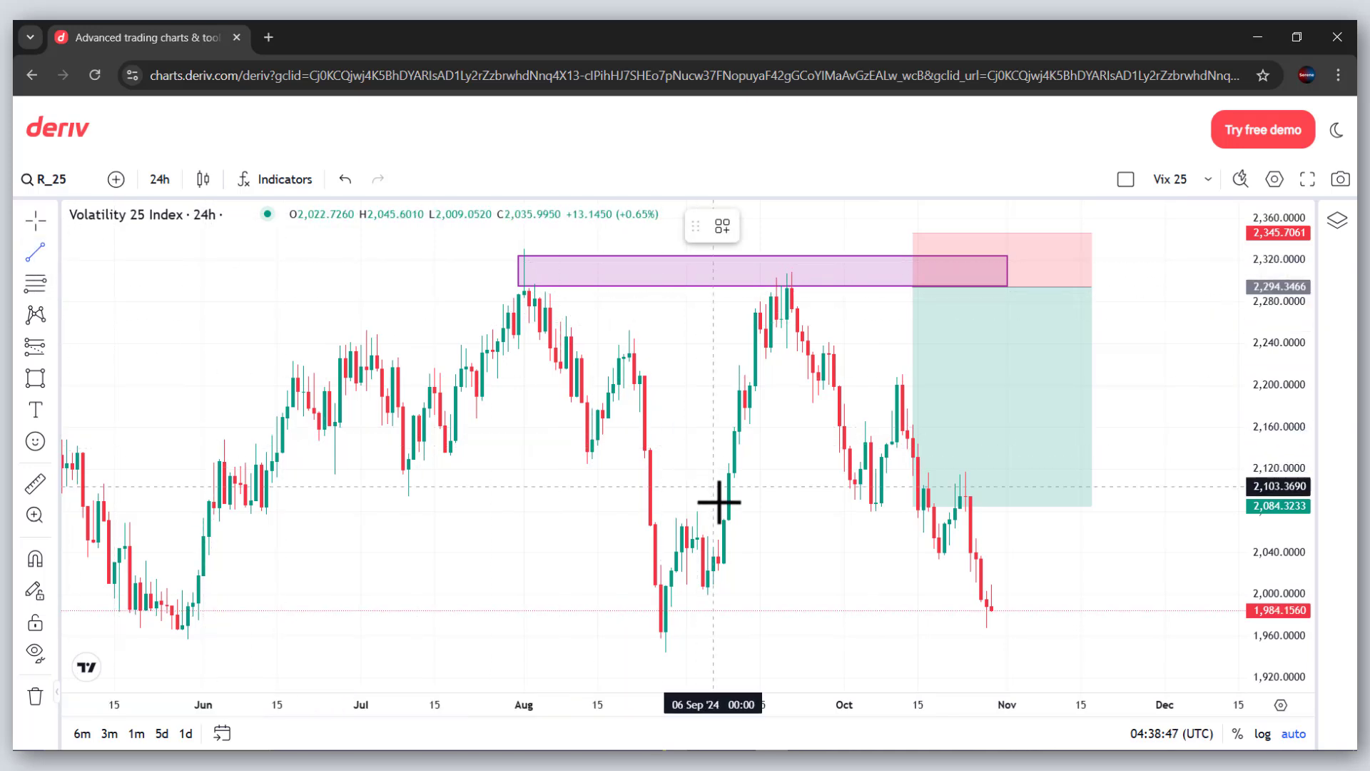
click(718, 542)
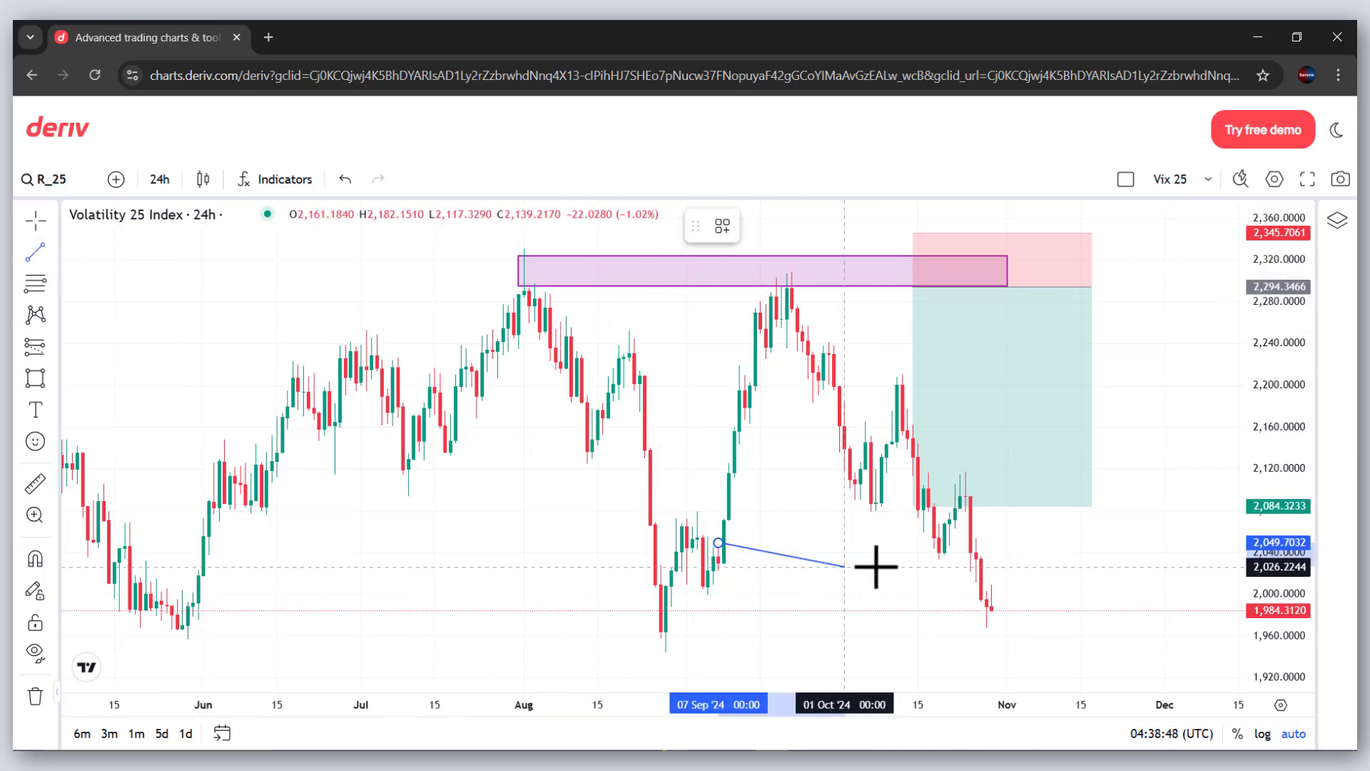
click(1084, 546)
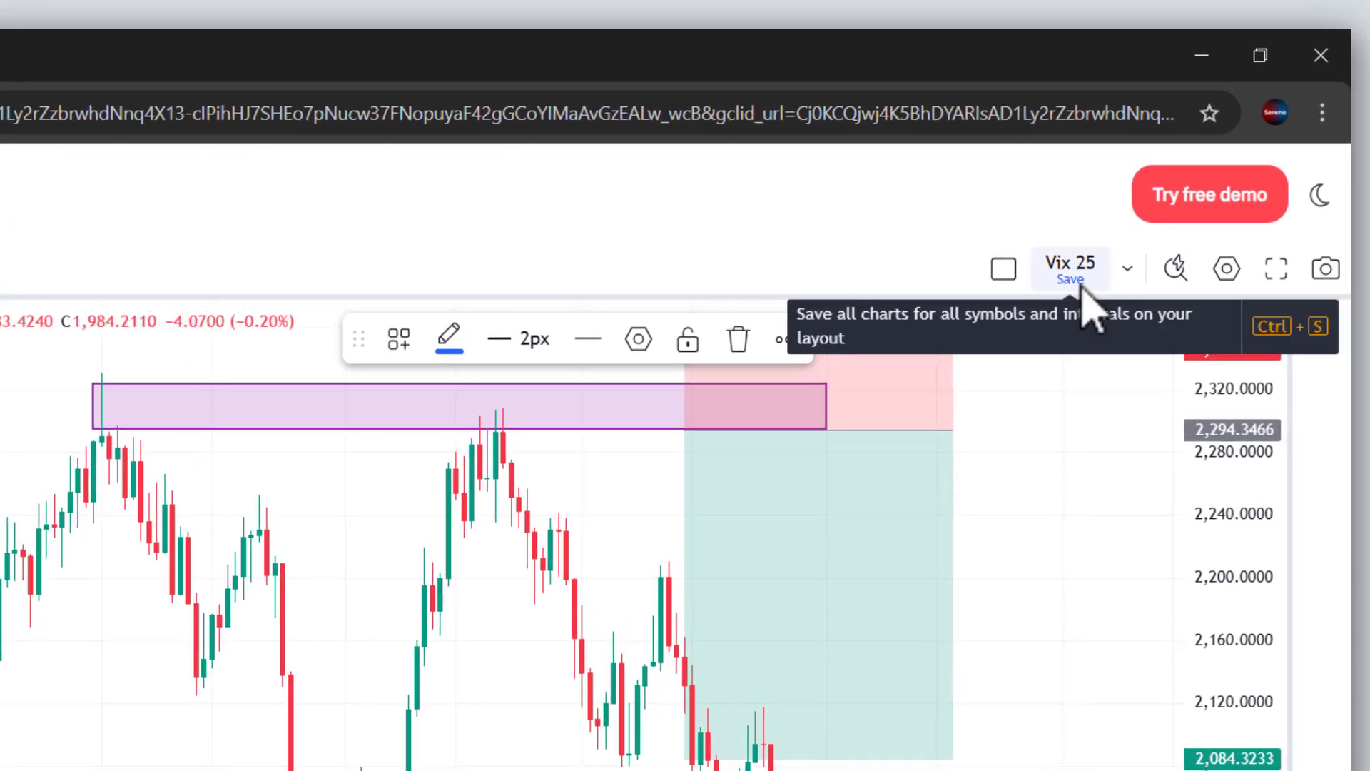
click(1077, 282)
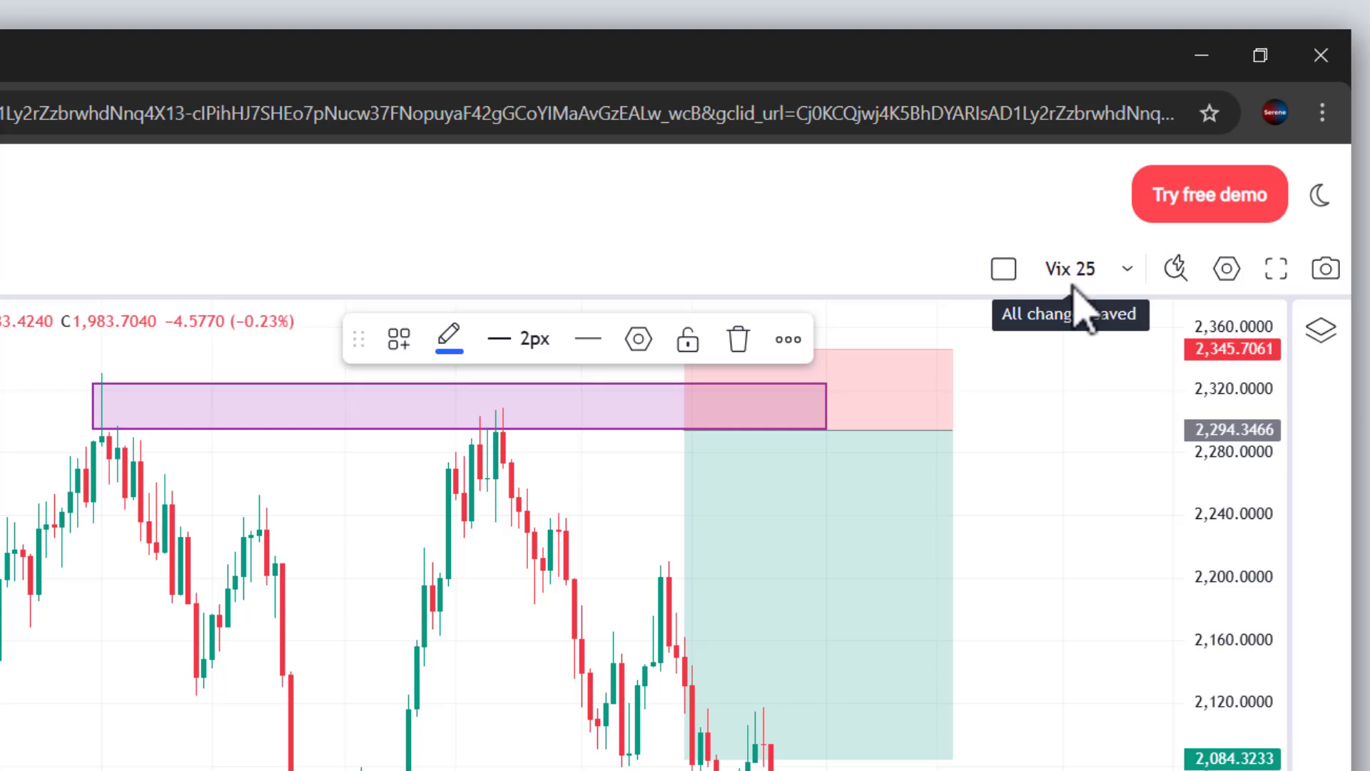
click(1002, 509)
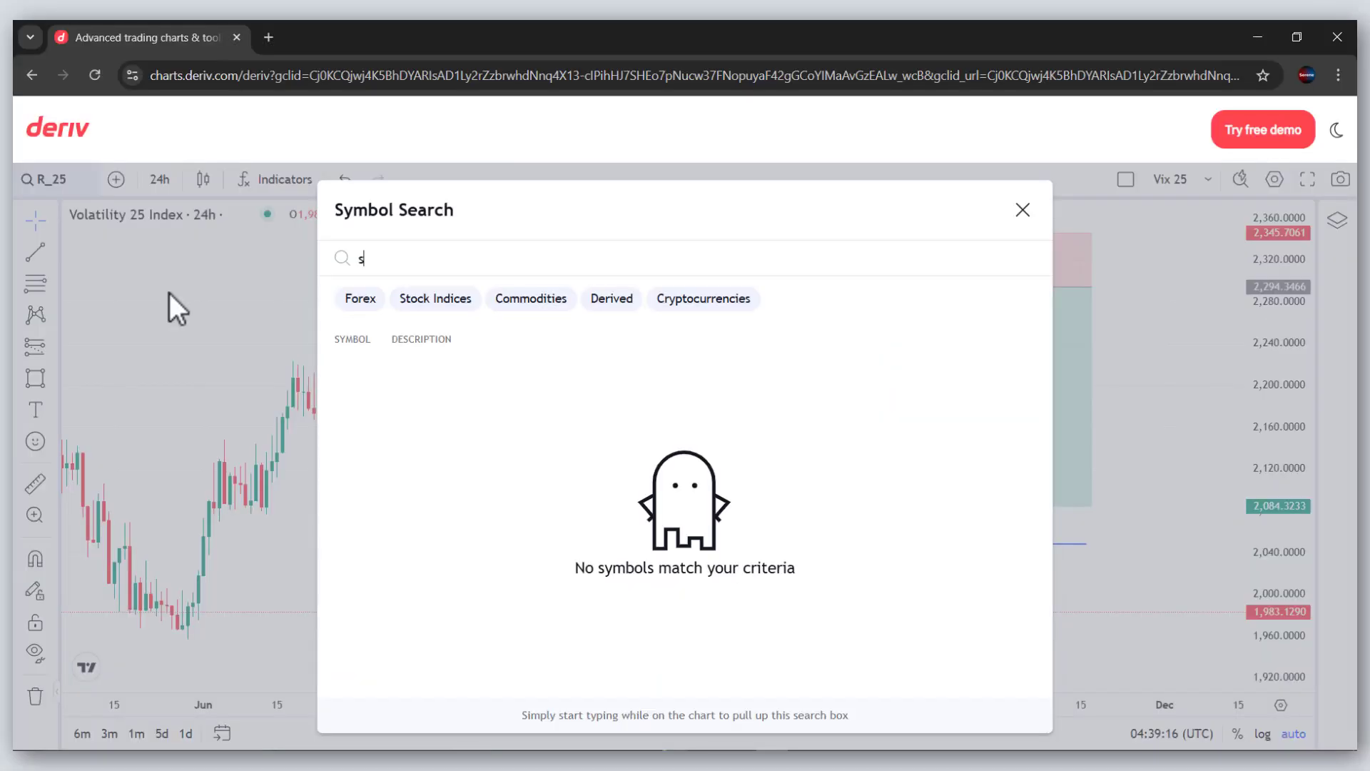
Step: Search the Derived symbols for "200" and switch the chart to the Step 200 Index
key(BackSpace)
text(200)
click(625, 298)
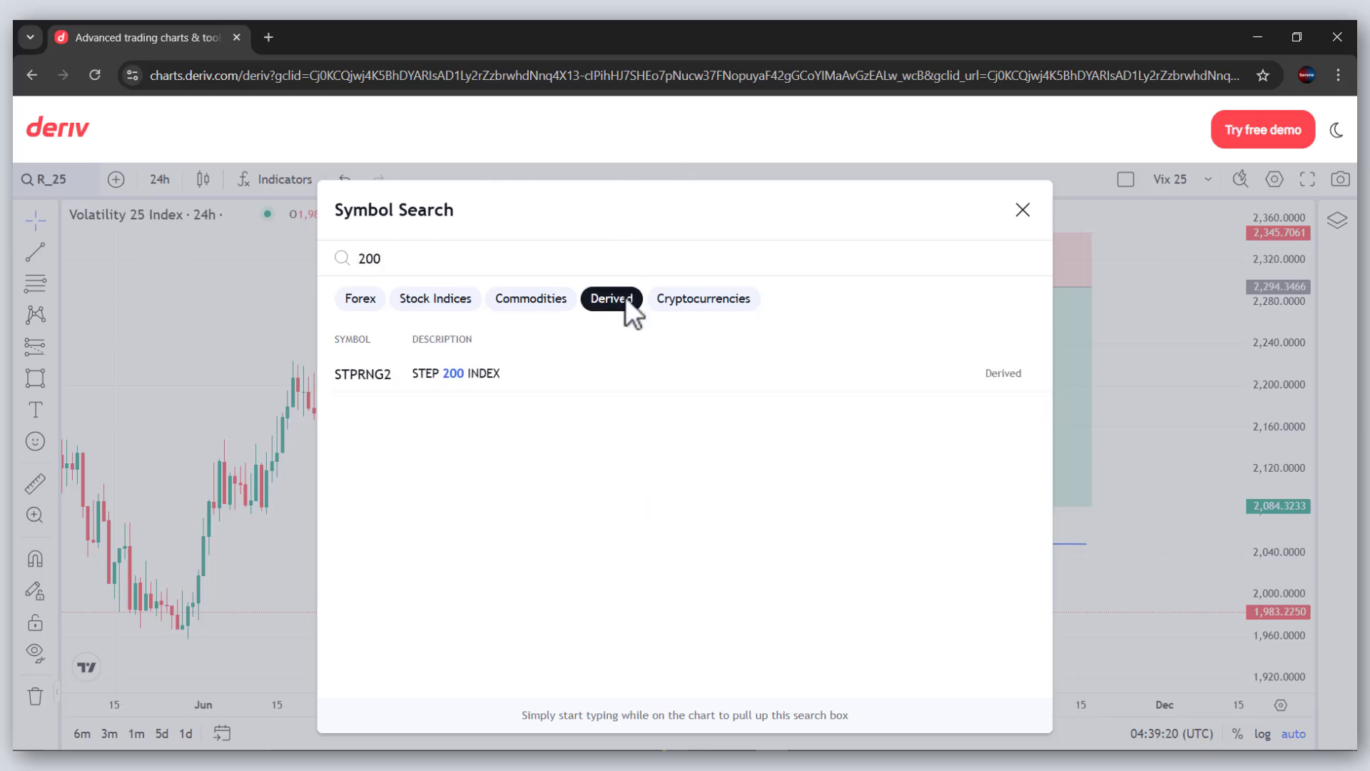
click(524, 372)
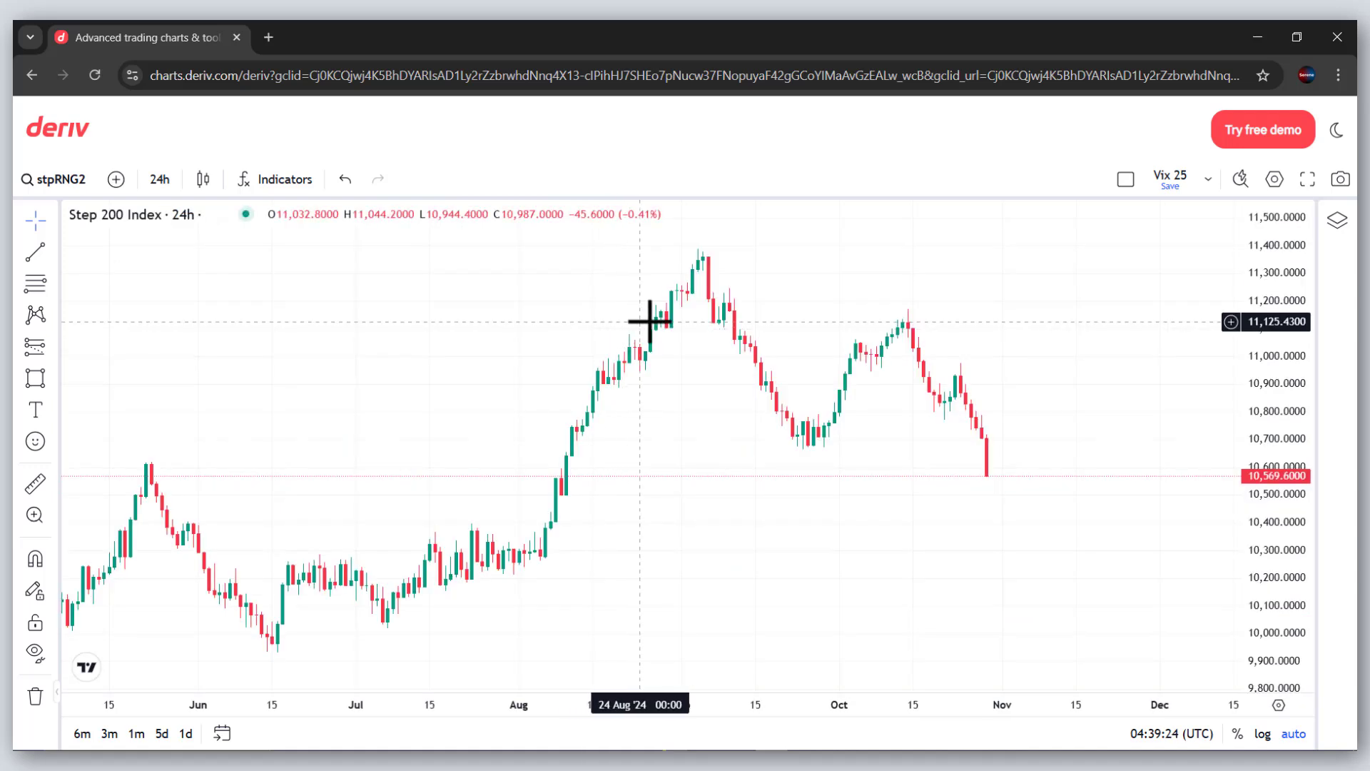
drag(493, 340, 524, 349)
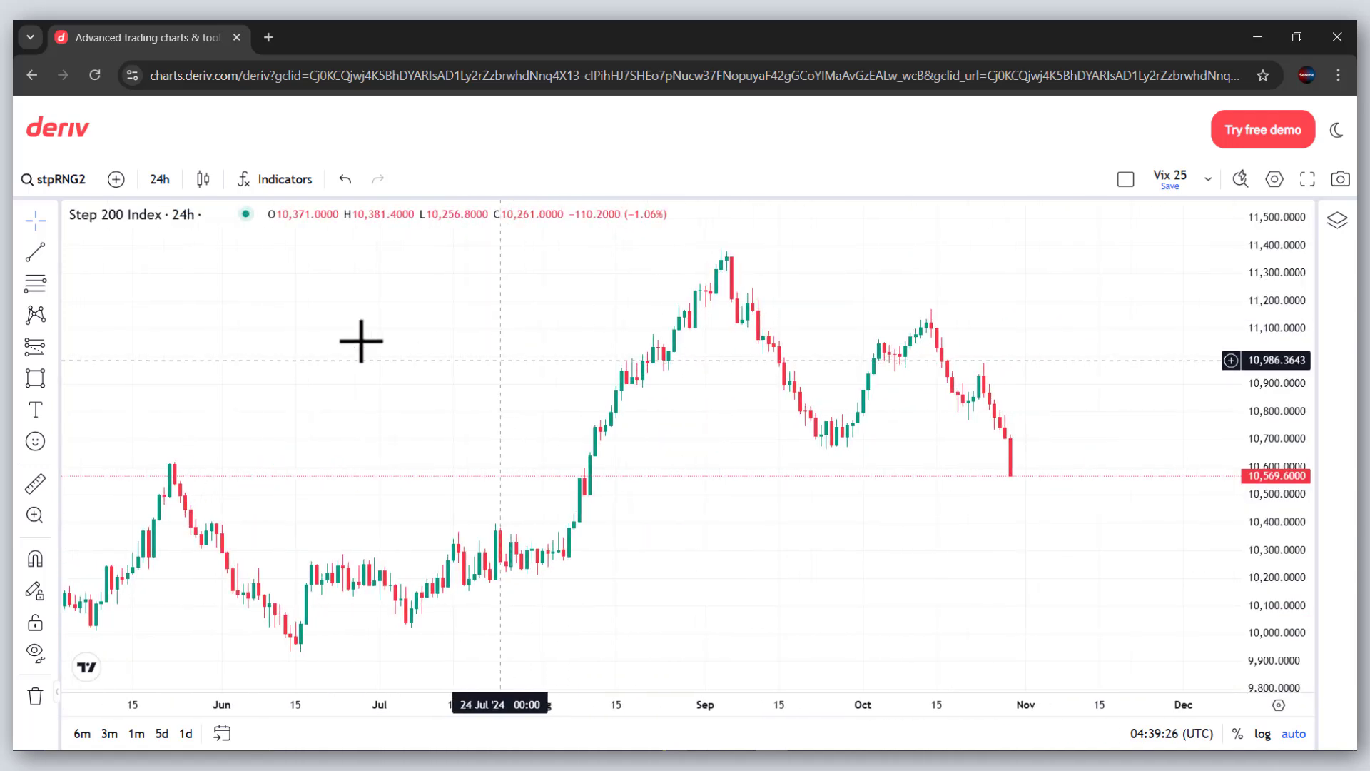
Step: Draw a rectangle zone at the September high from 04 Sep '24 to 21 Nov '24, between about 11,366 and 11,328
click(35, 377)
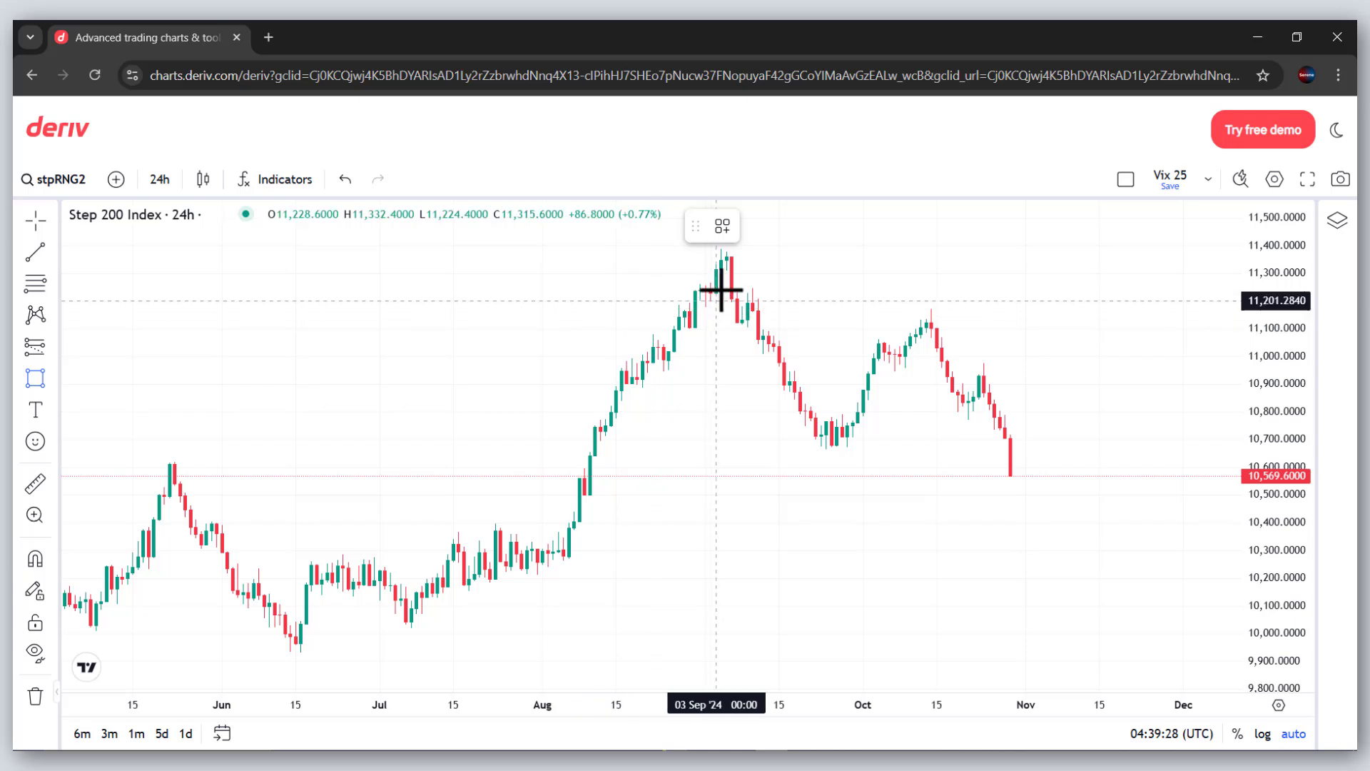
drag(721, 256, 1132, 265)
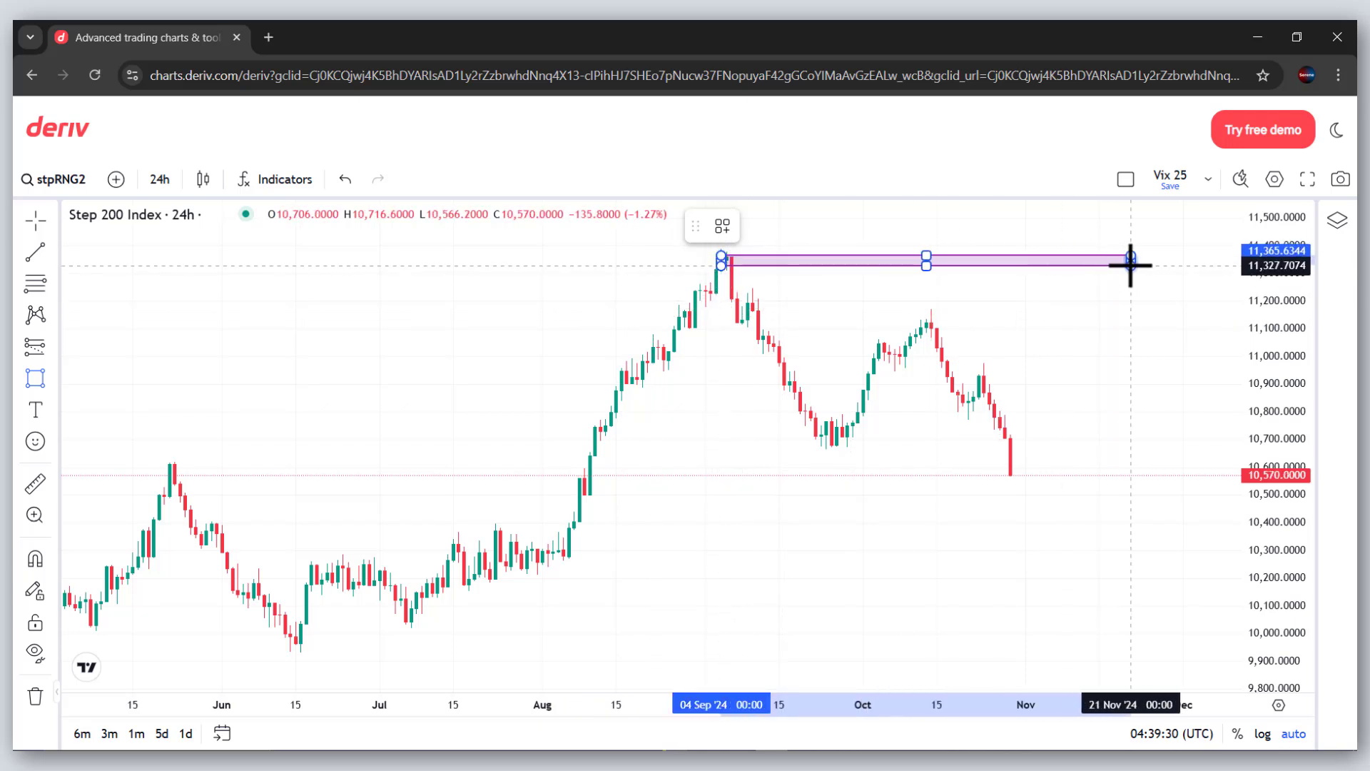
click(1129, 321)
Step: Place a long position at the rectangle's upper edge, entry about 11,366, with target about 11,817 and stop about 11,189
click(28, 347)
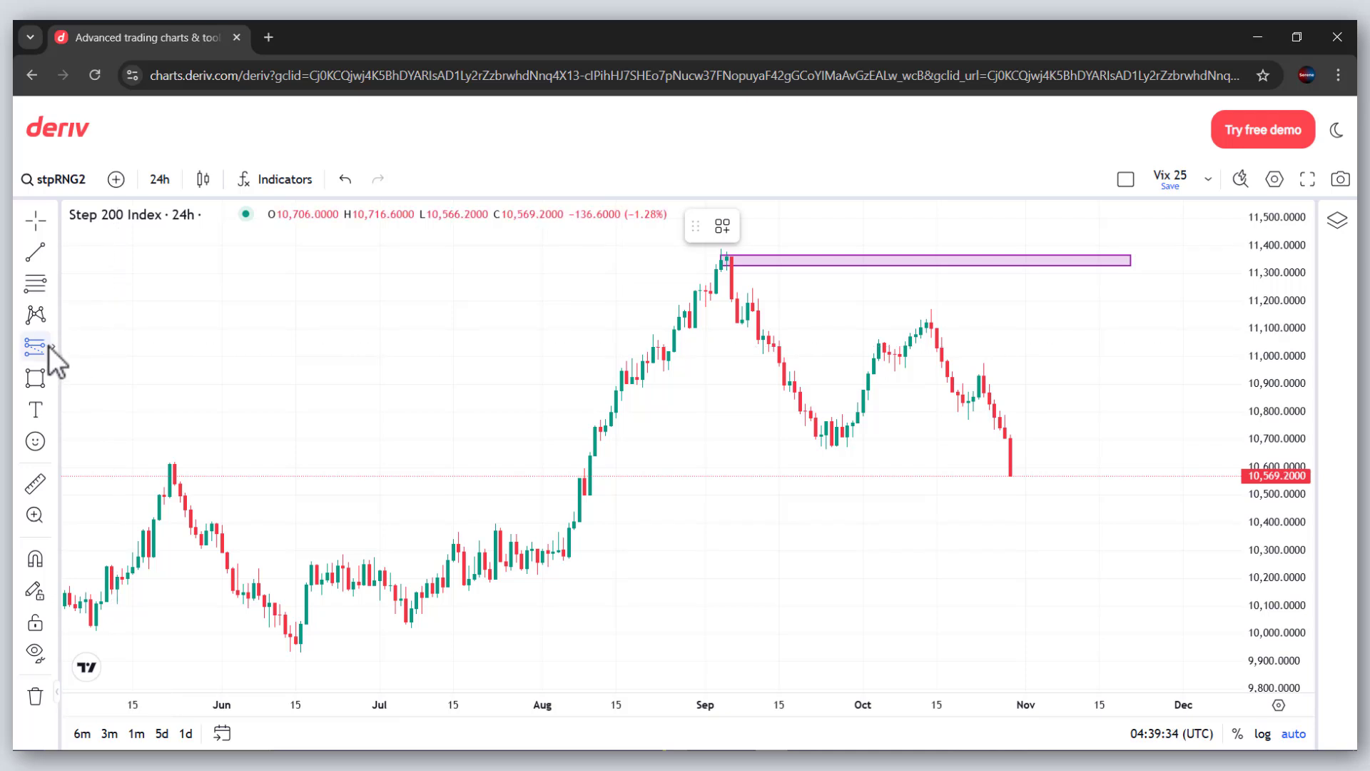
click(51, 346)
click(119, 309)
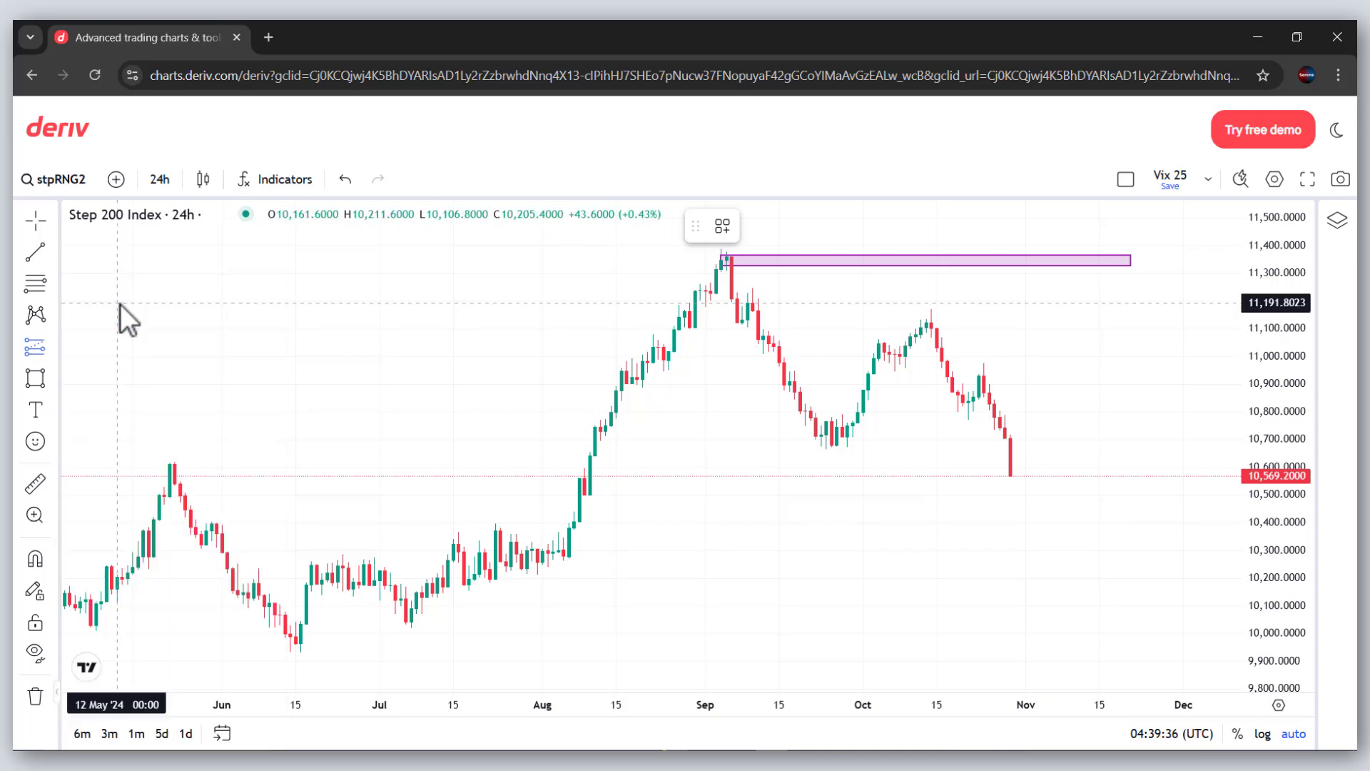
click(1042, 255)
mouse_move(1044, 341)
mouse_down()
mouse_move(1042, 304)
mouse_move(1004, 401)
mouse_move(888, 505)
mouse_up()
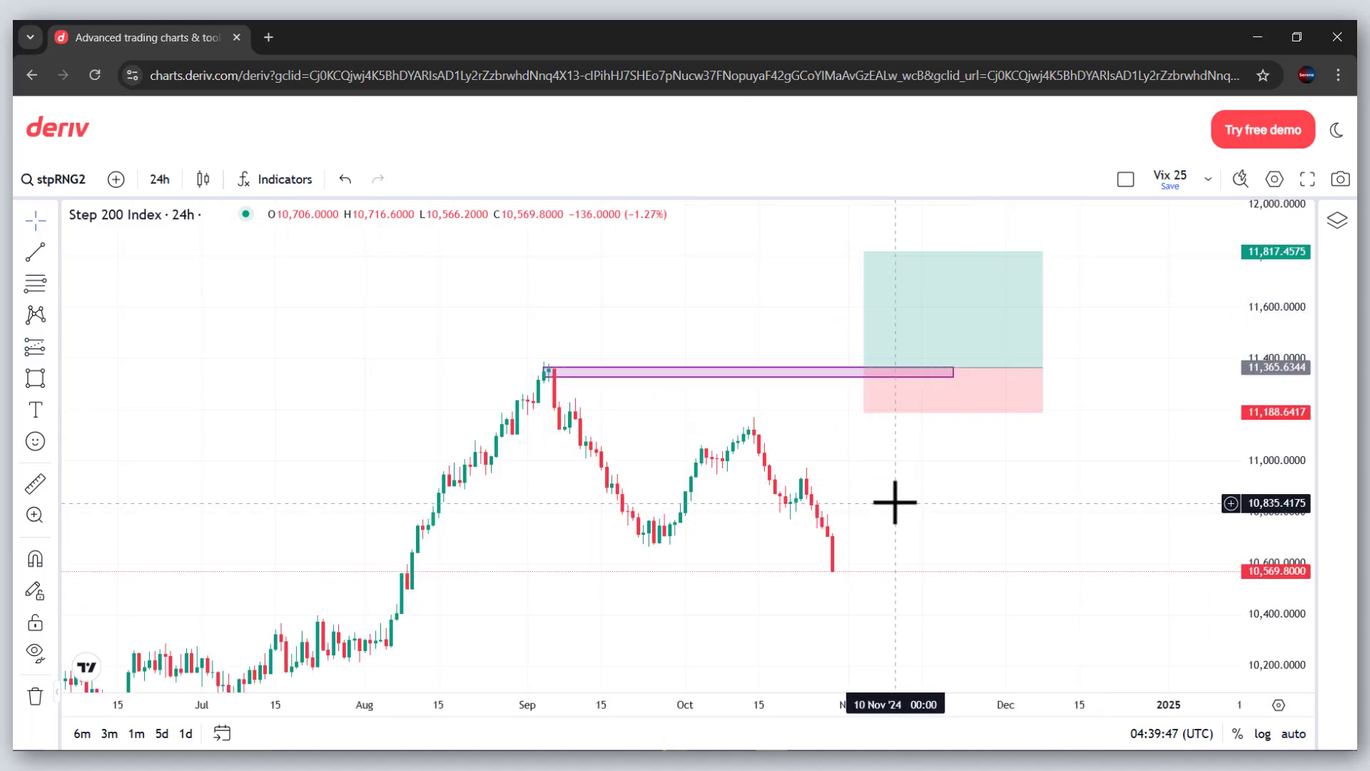
drag(749, 404, 814, 422)
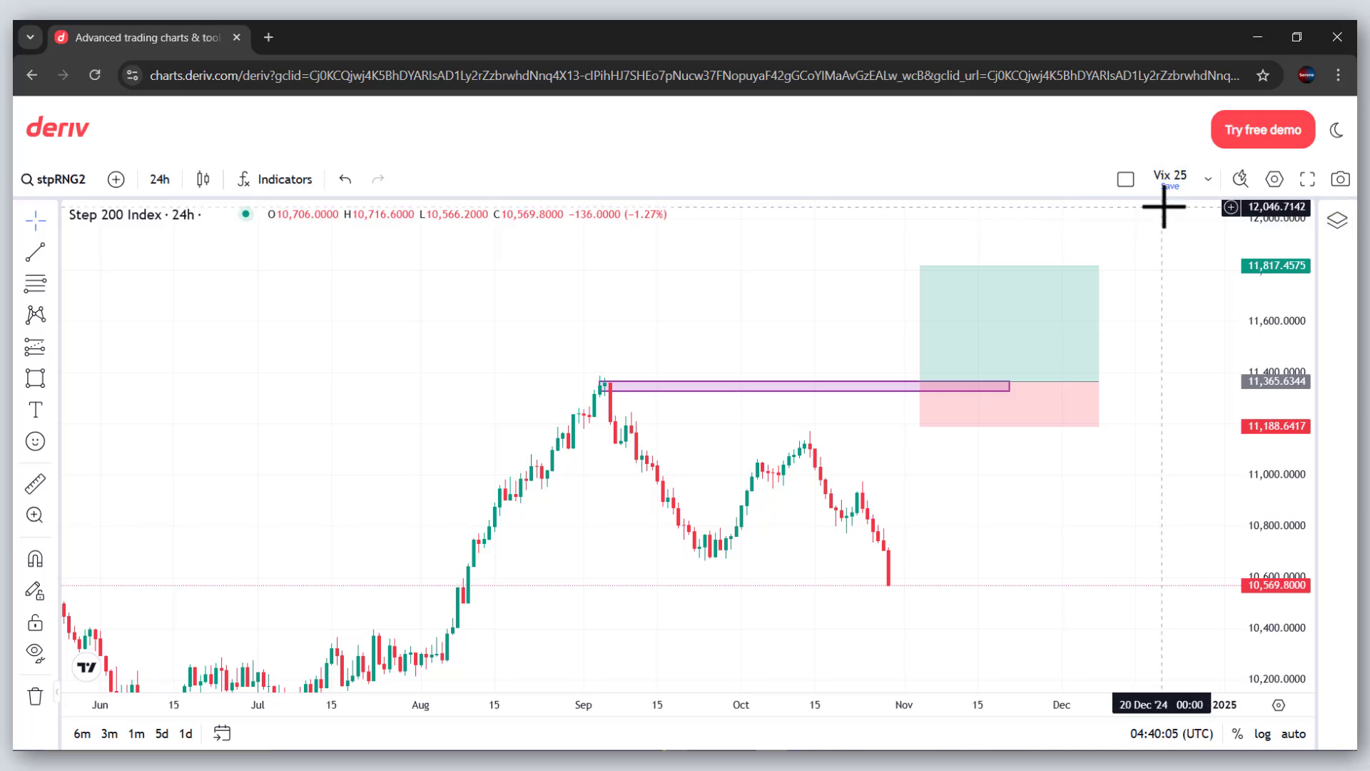
Step: Make a copy of the current layout named "Step index 200"
click(1207, 183)
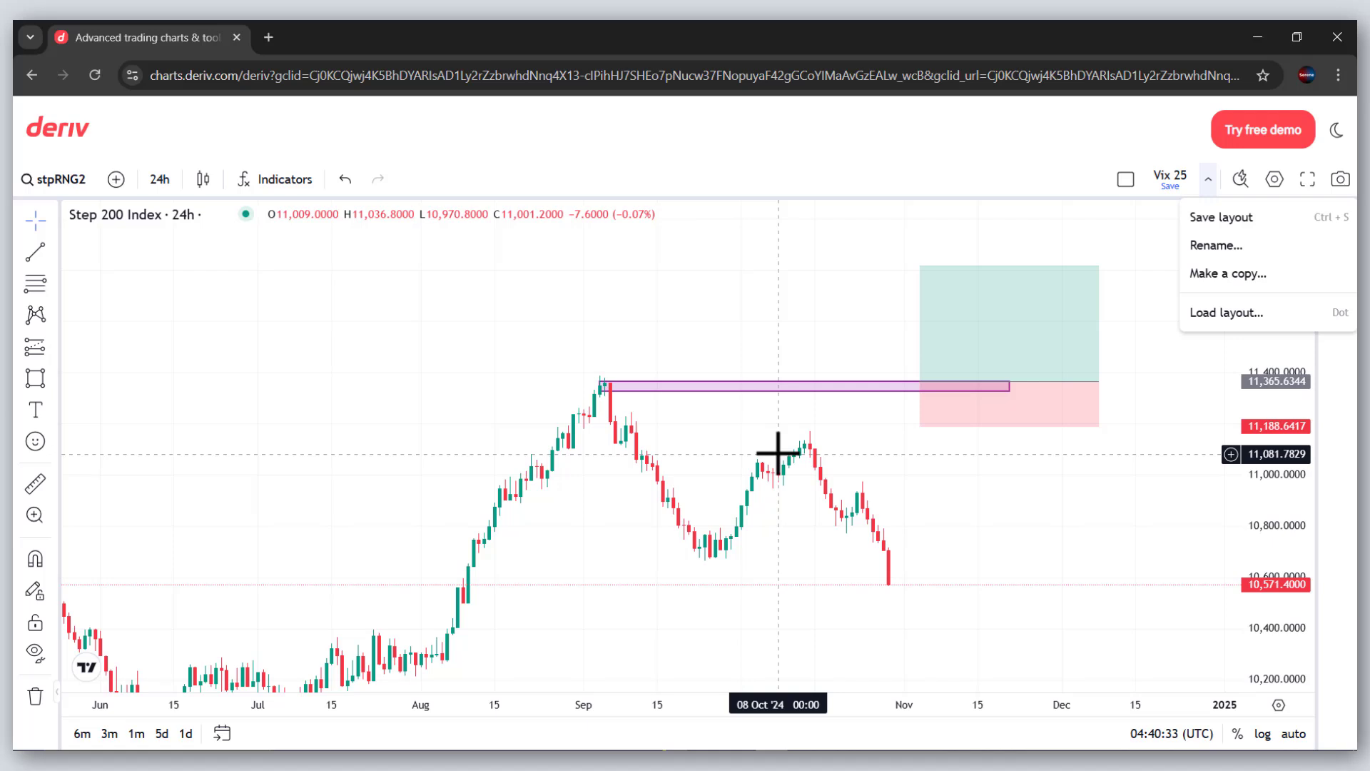
click(1247, 274)
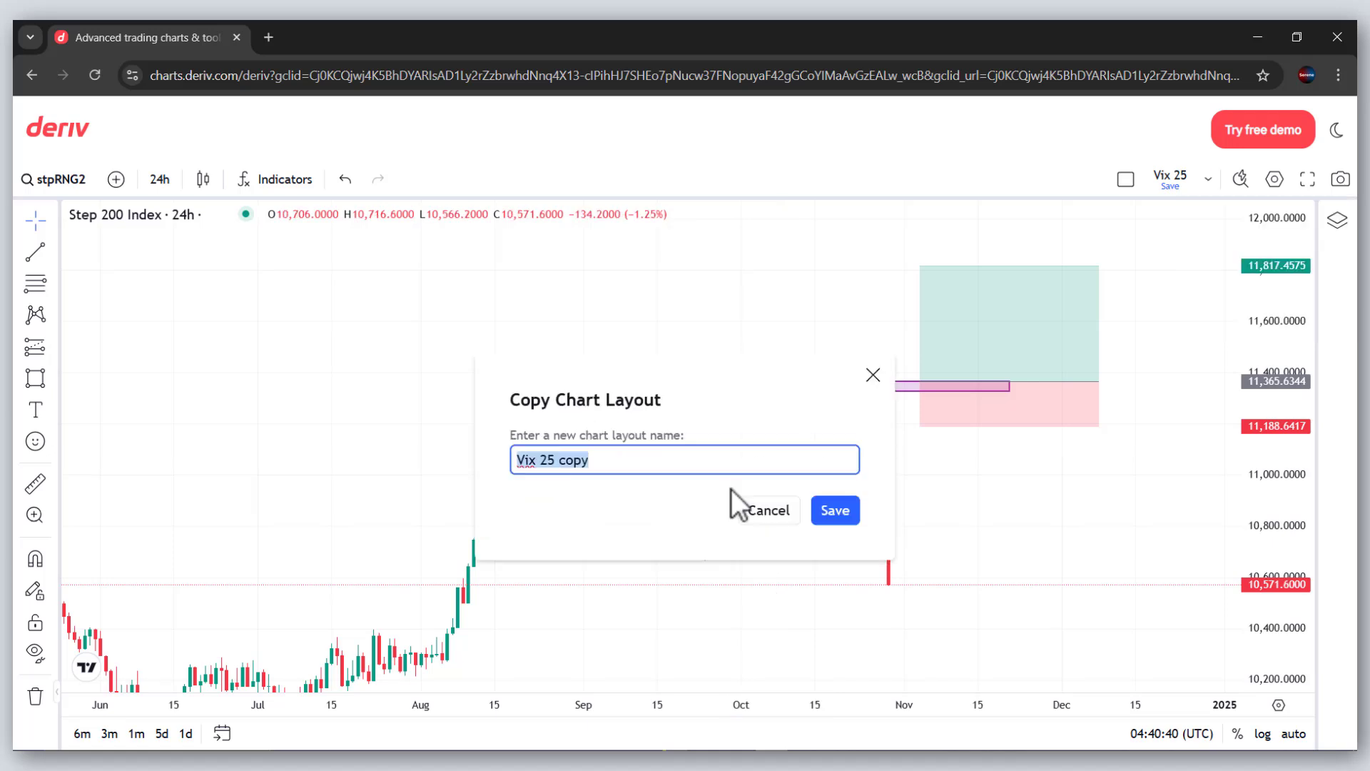
text(Step index 200)
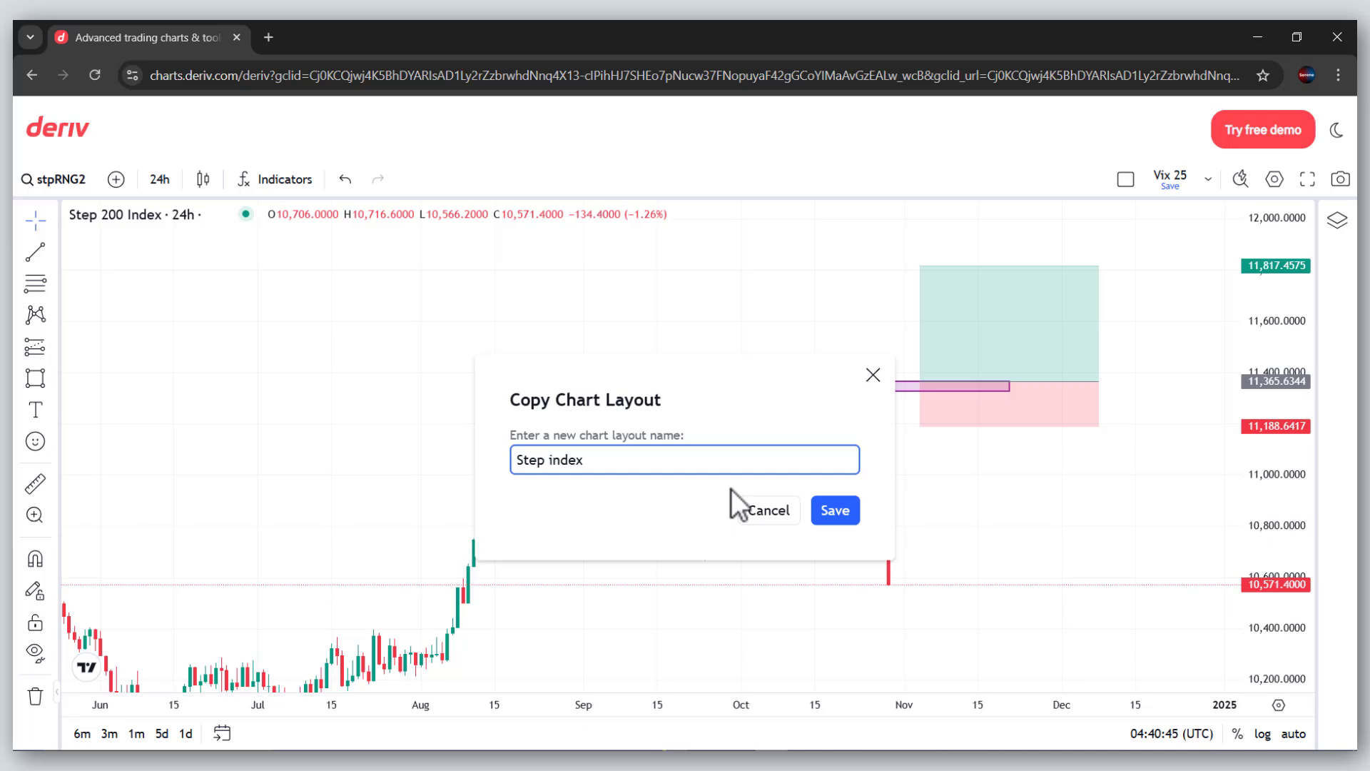
click(849, 508)
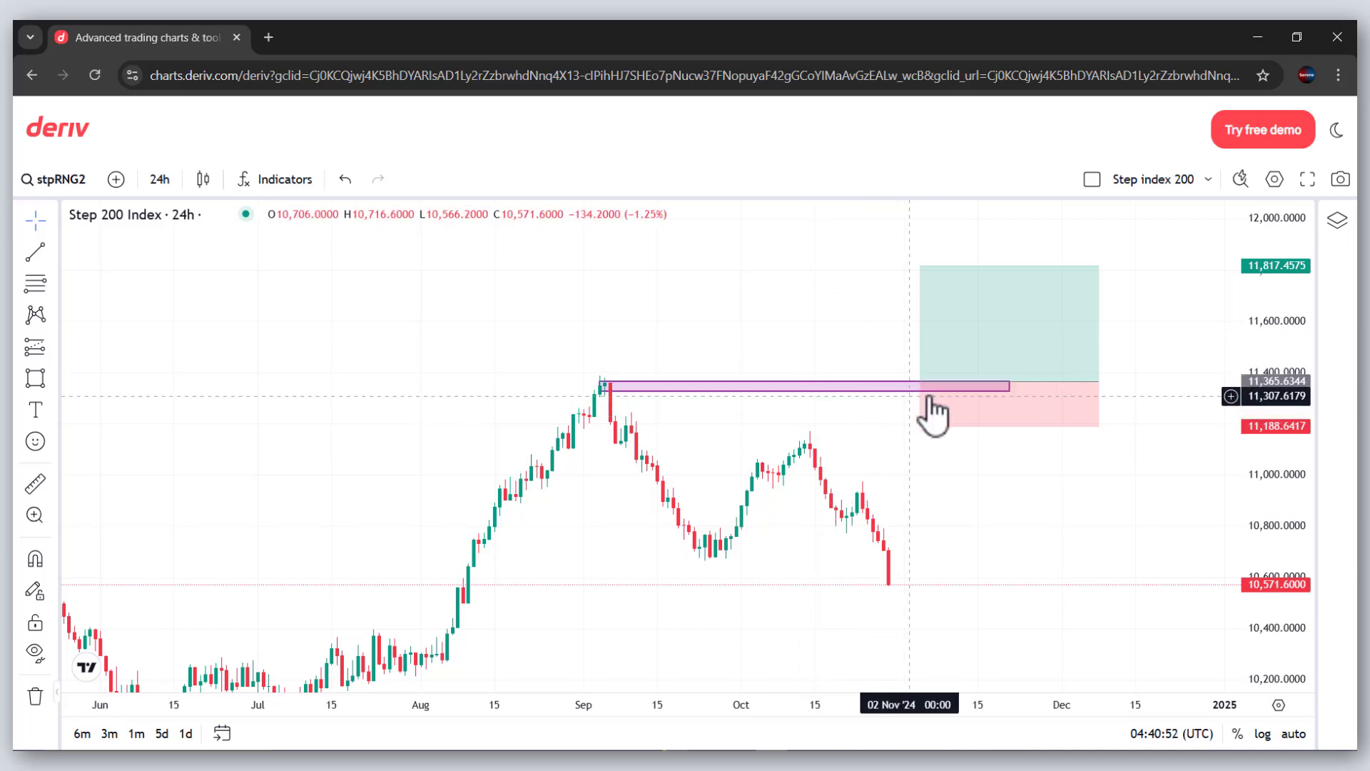
Step: Draw a trend line above the highs from 03 Aug '24 at about 11,612 to 09 Oct '24 at about 11,595 and save the layout
click(35, 252)
click(432, 318)
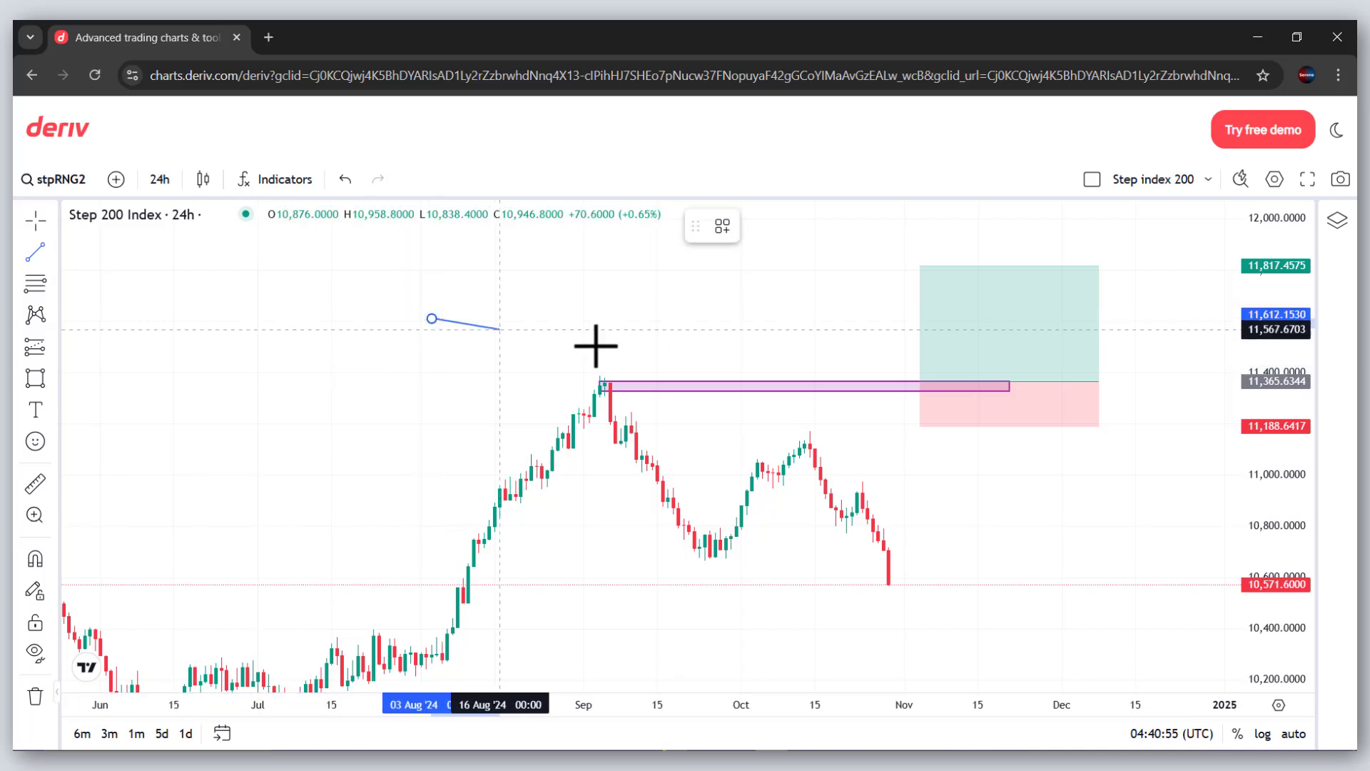
click(783, 322)
click(1161, 187)
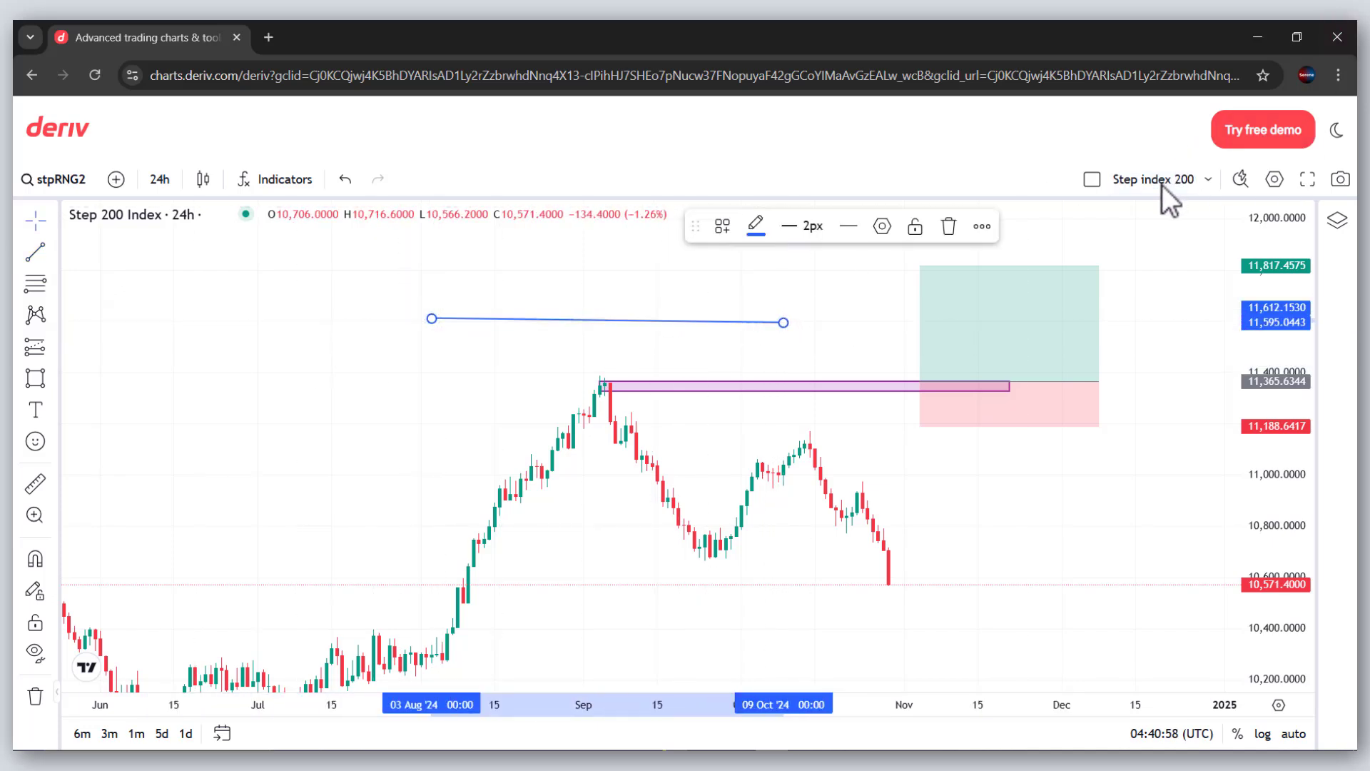
Step: Load the saved "Vix 25" layout and review its drawings on the chart
click(1208, 183)
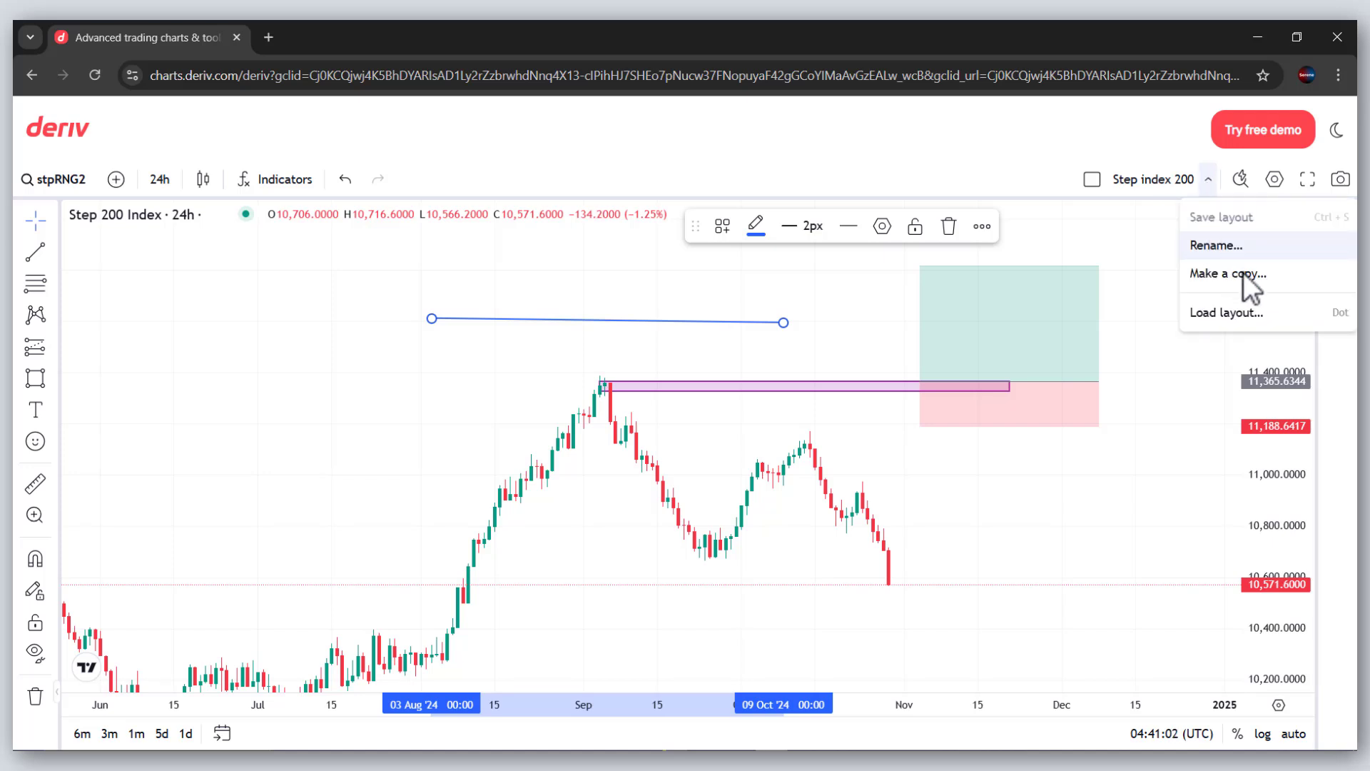
click(1242, 315)
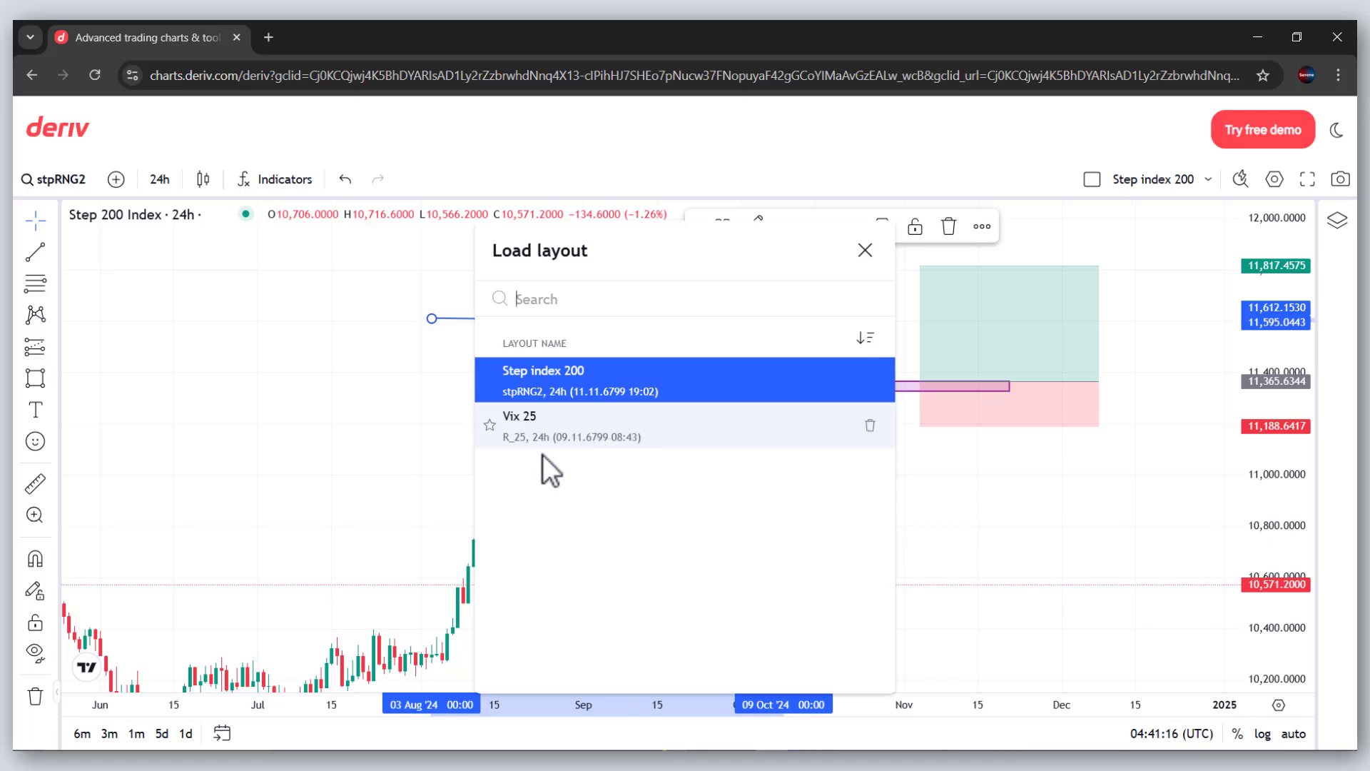
click(582, 430)
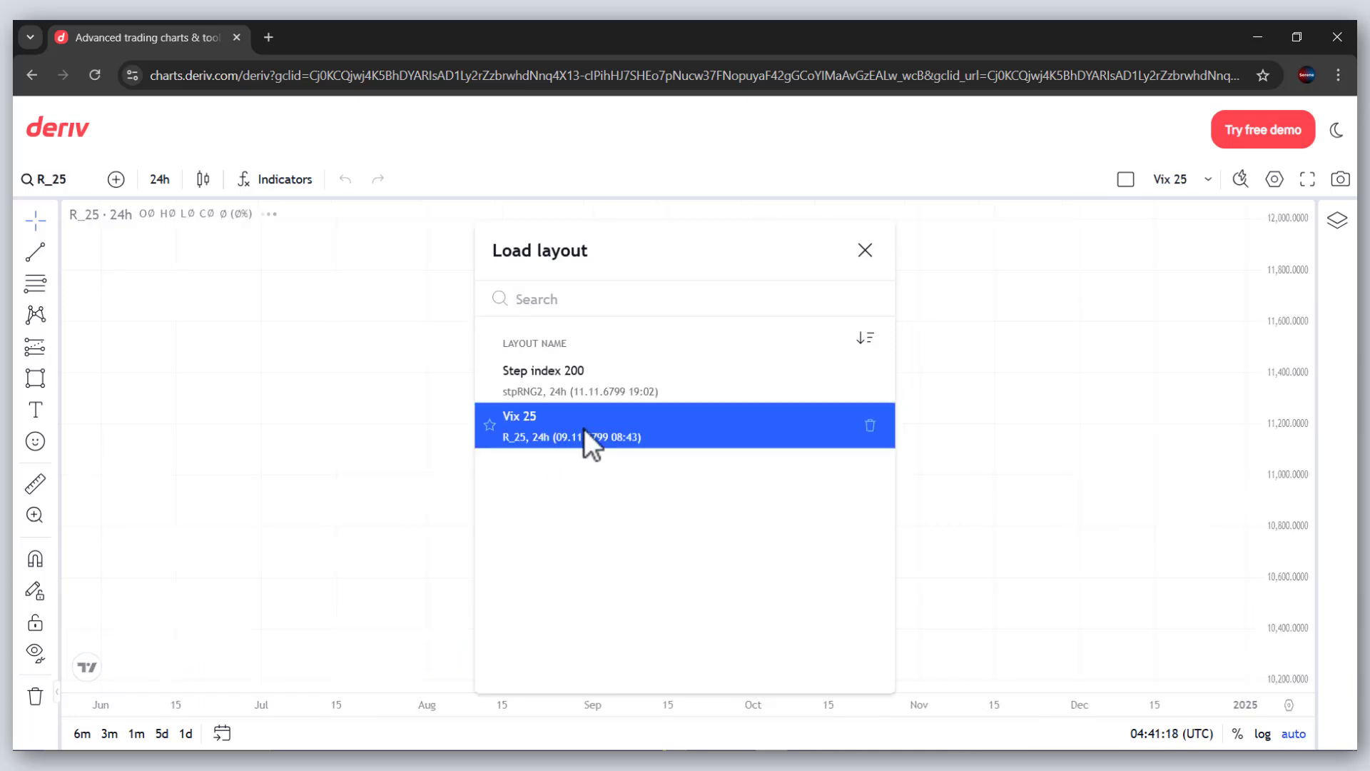
click(928, 357)
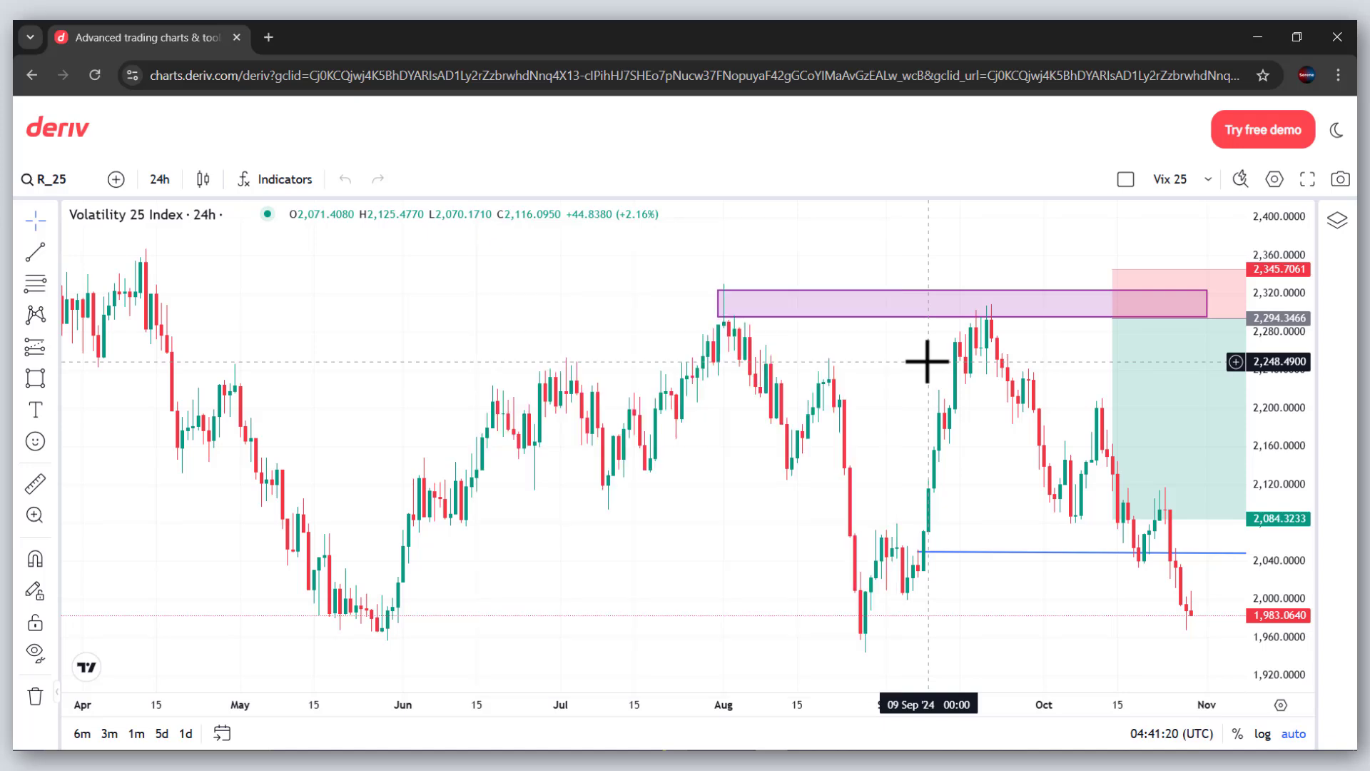
drag(847, 373, 612, 392)
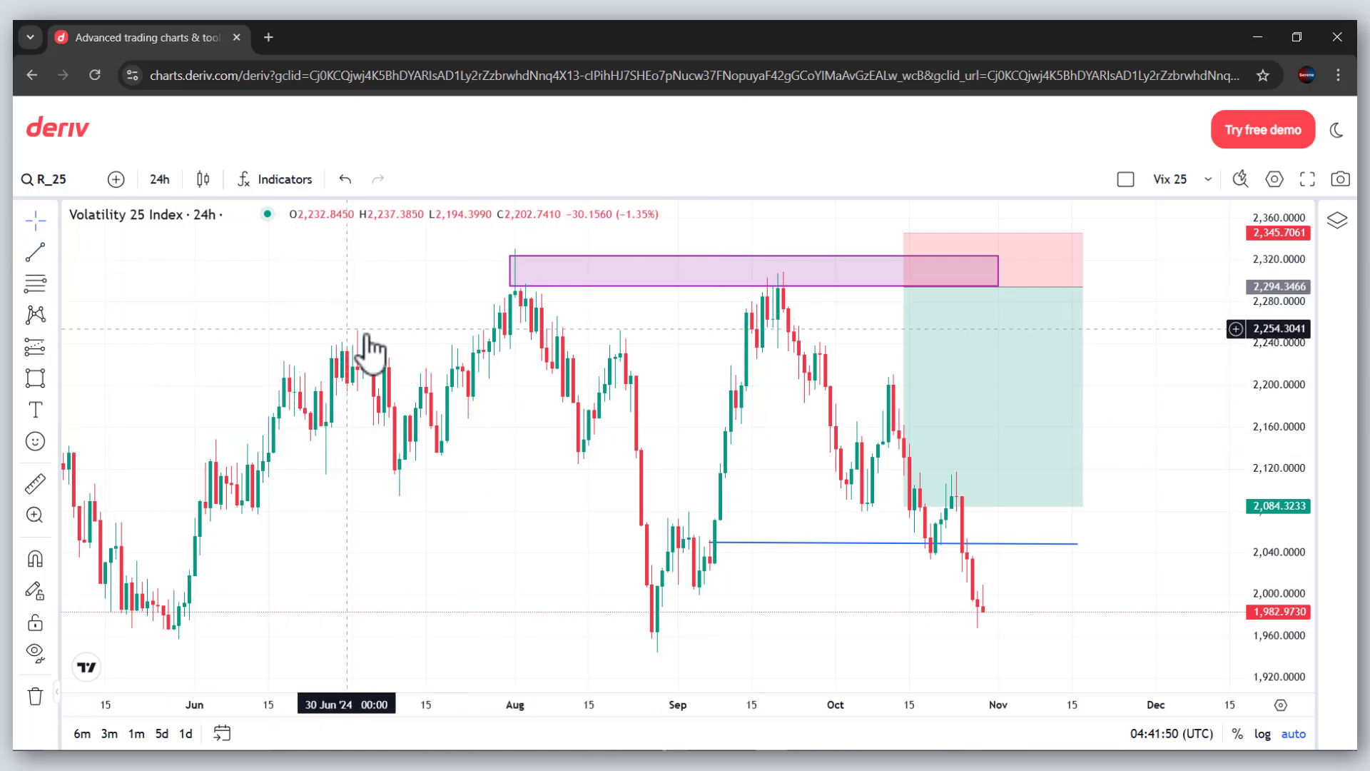
Step: Draw a rectangle zone from early July to late September '24, between about 2,133 and 2,099, and save the Vix 25 layout
click(36, 378)
drag(389, 455, 798, 490)
click(832, 492)
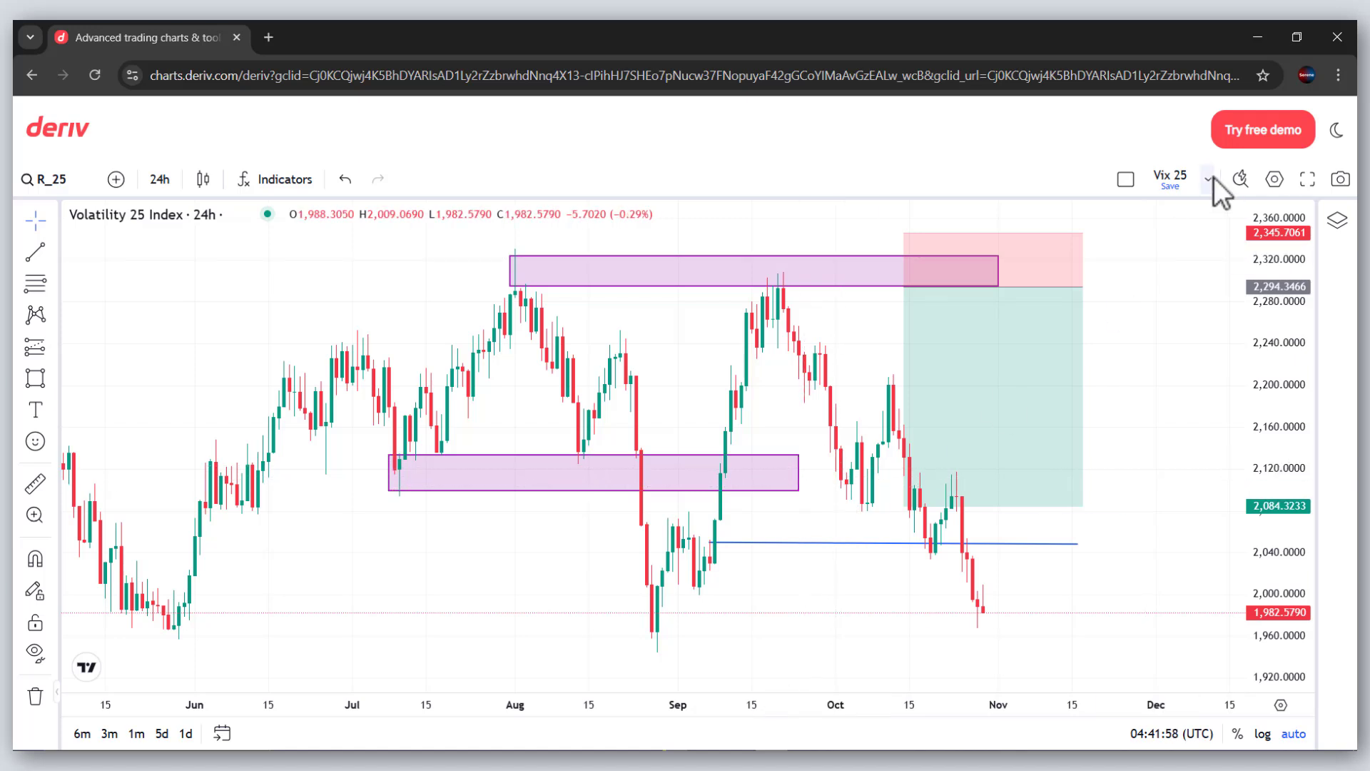
click(1177, 184)
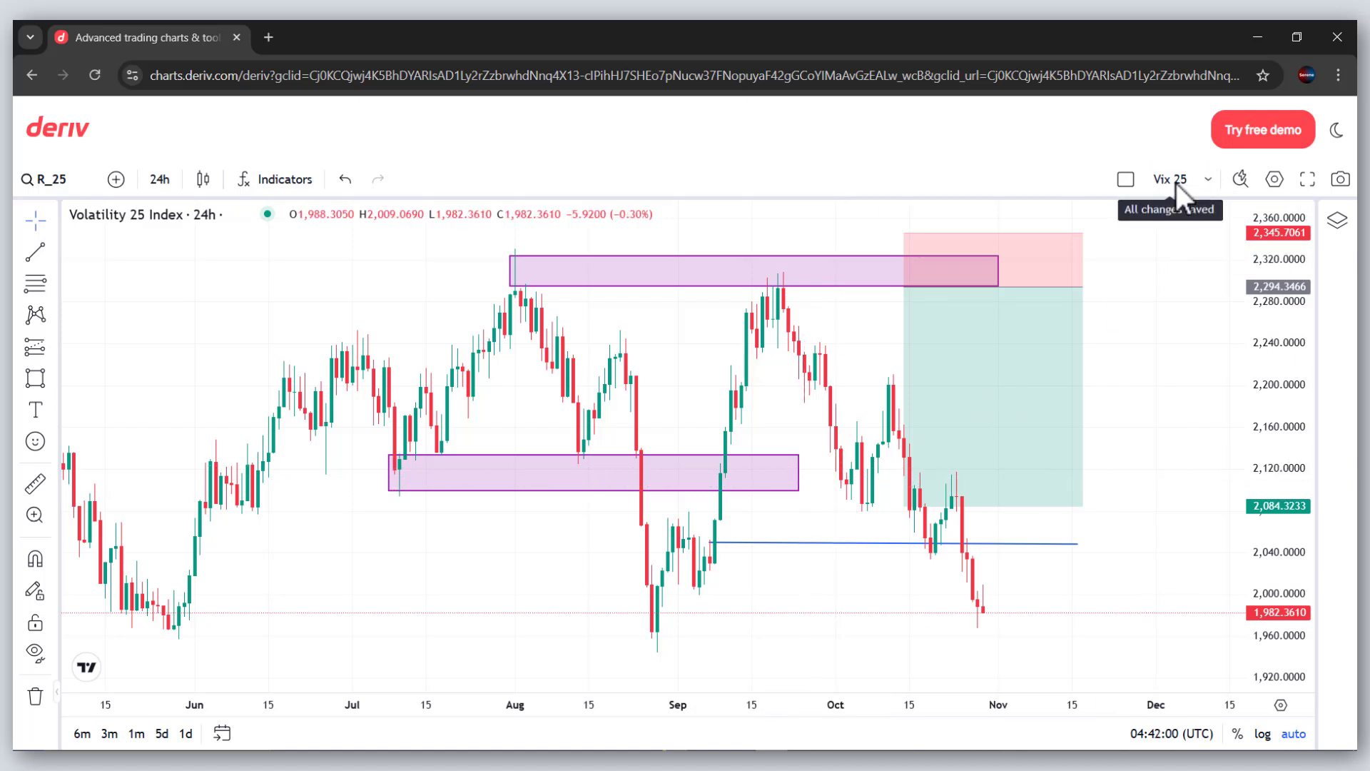